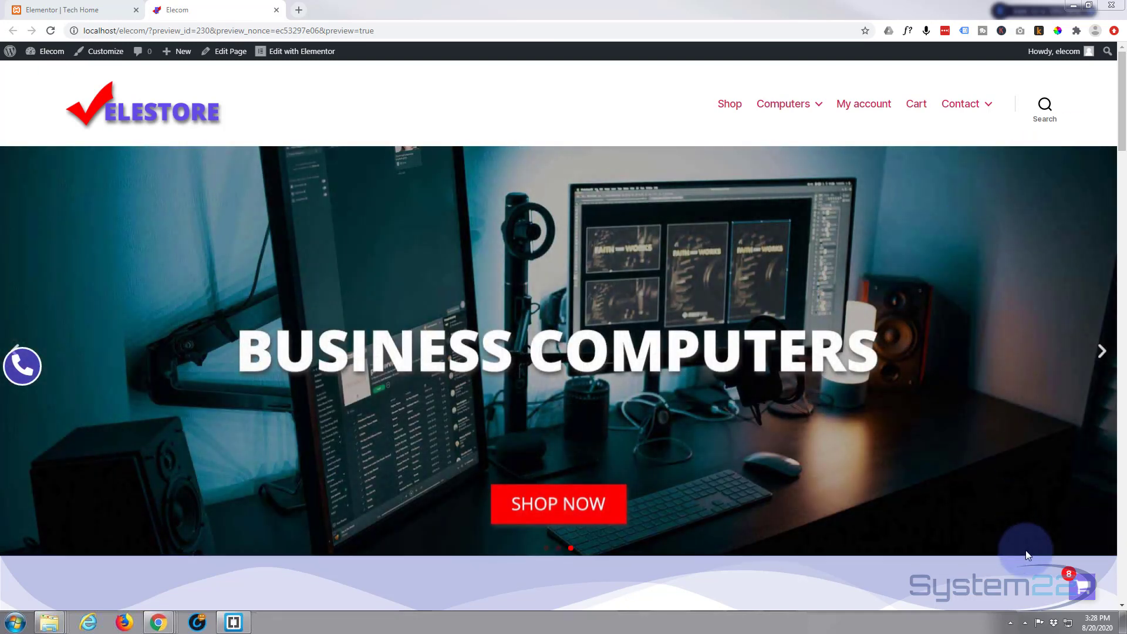
Try the cart popup and the existing floating phone button's call link on the live site
{"action": "left_click", "coordinate": [1083, 587]}
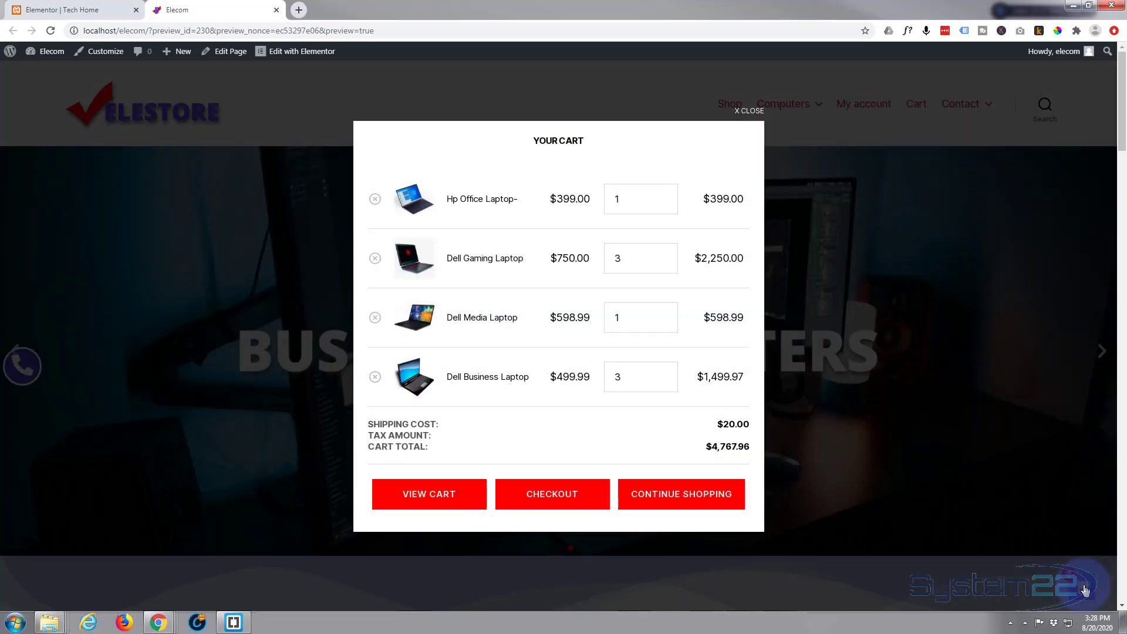
{"action": "left_click", "coordinate": [880, 286]}
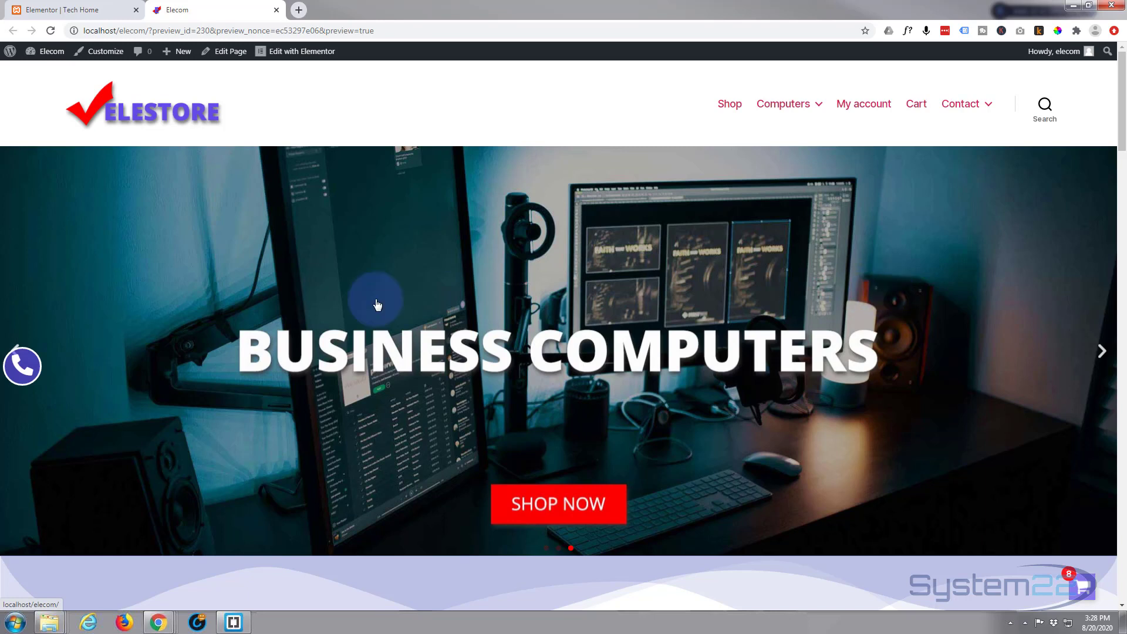
{"action": "left_click", "coordinate": [21, 374]}
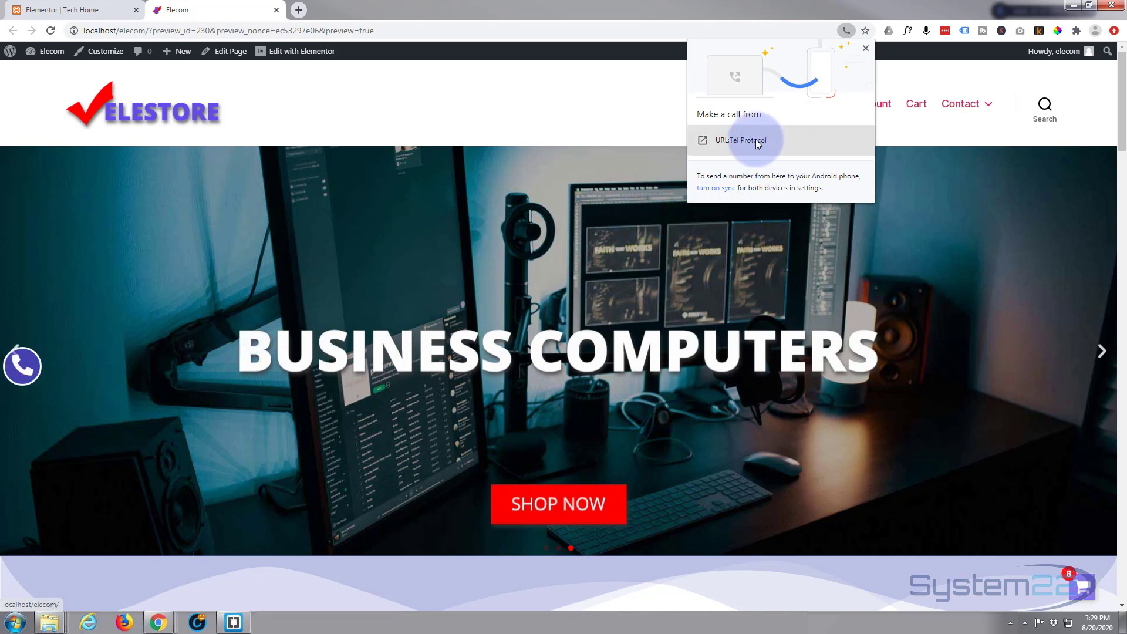
{"action": "left_click", "coordinate": [618, 202]}
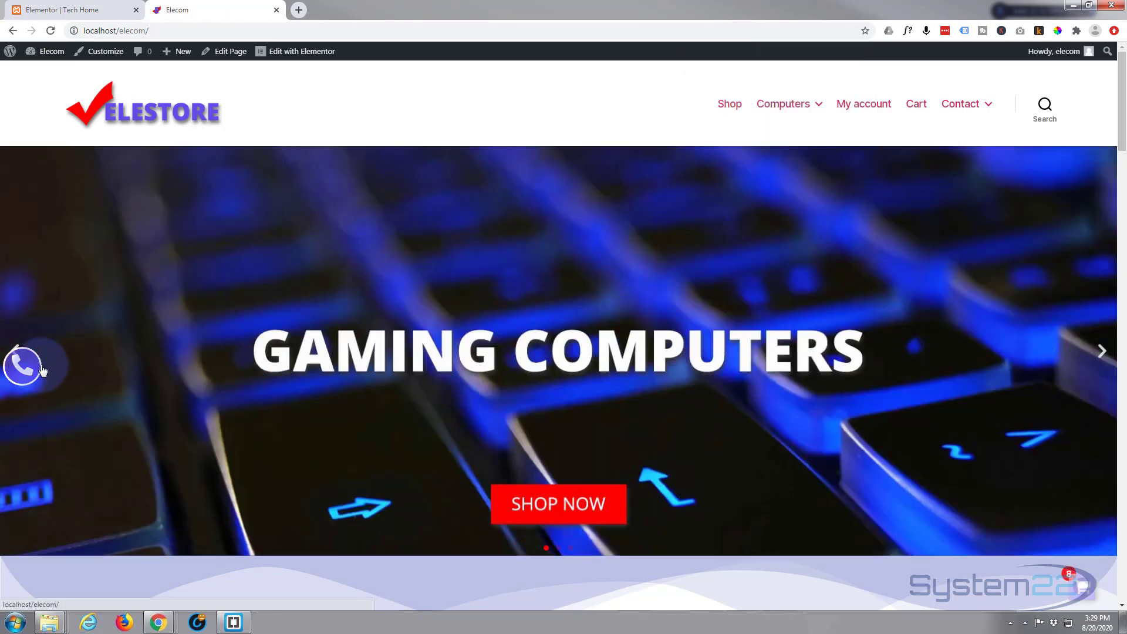
Scroll through the home page, then open it in the Elementor editor
{"action": "scroll", "coordinate": [131, 352], "scroll_direction": "down", "scroll_amount": 8}
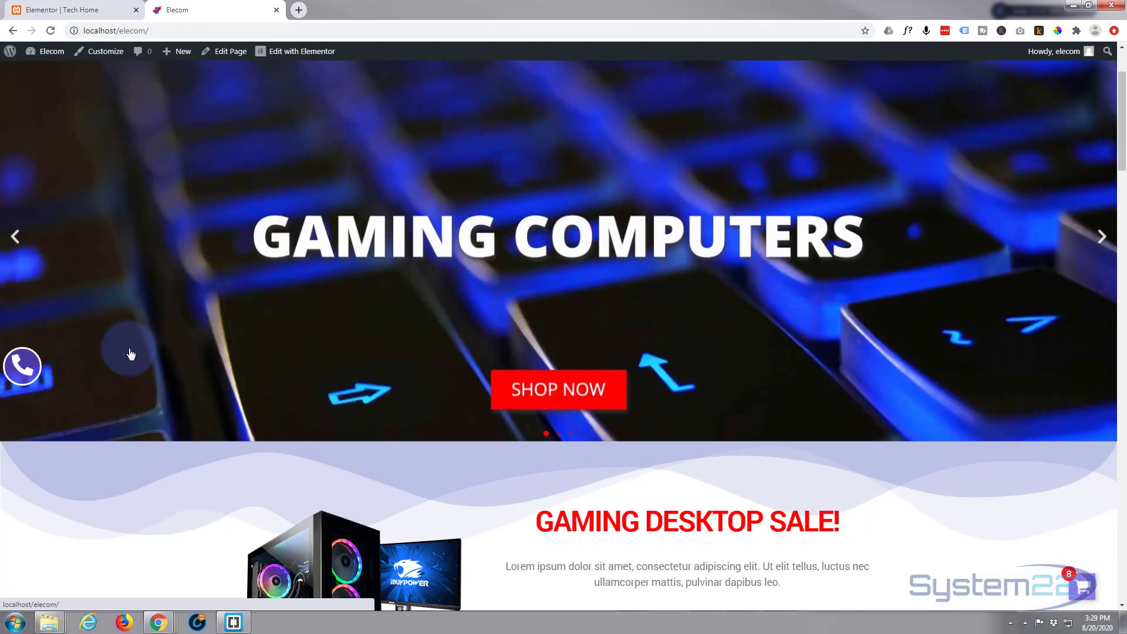
{"action": "scroll", "coordinate": [131, 352], "scroll_direction": "down", "scroll_amount": 15}
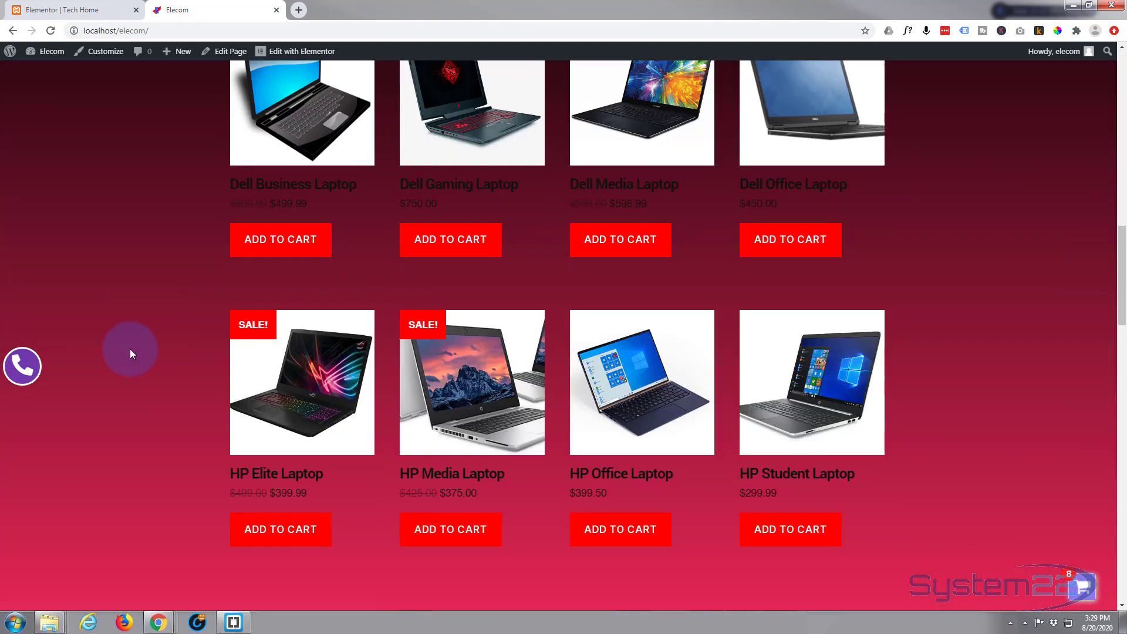
{"action": "scroll", "coordinate": [131, 349], "scroll_direction": "up", "scroll_amount": 13}
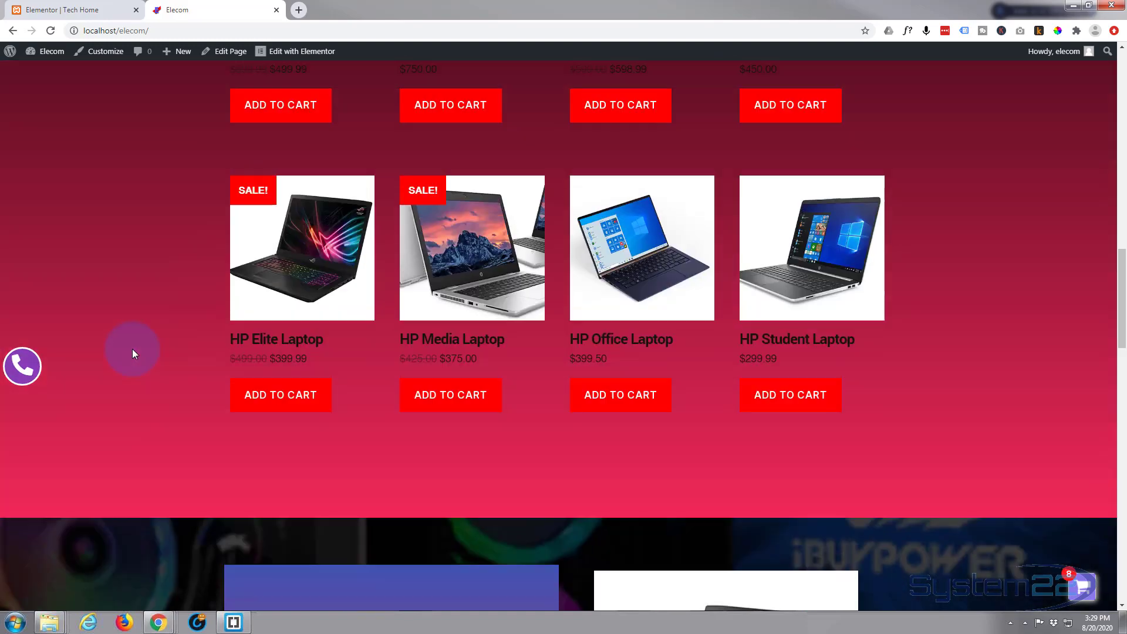
{"action": "scroll", "coordinate": [133, 349], "scroll_direction": "up", "scroll_amount": 10}
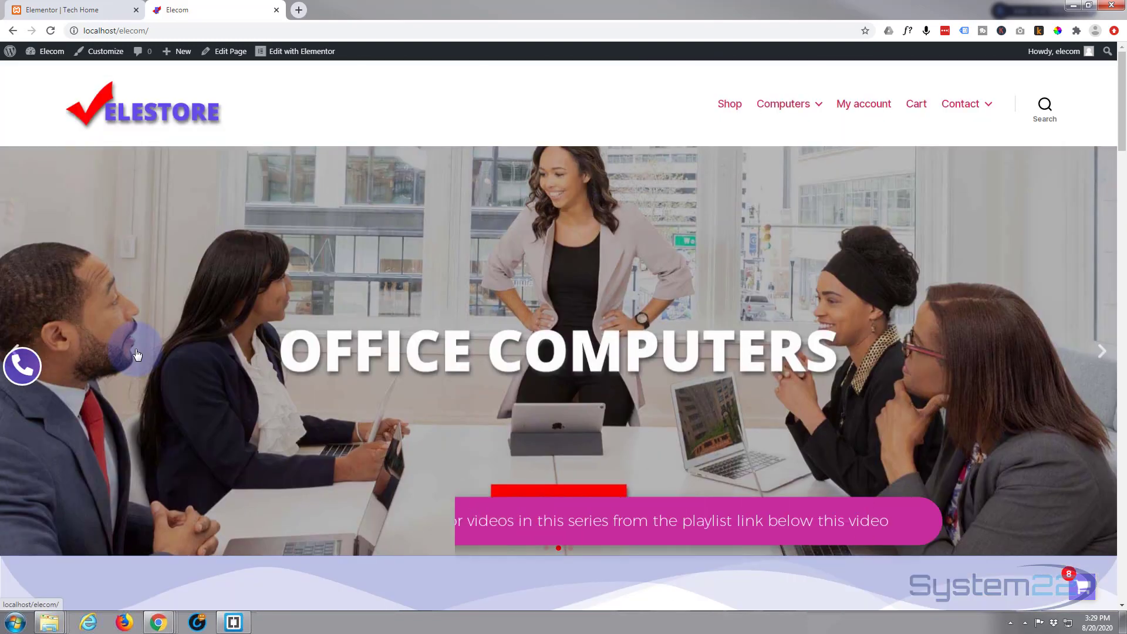
{"action": "left_click", "coordinate": [297, 56]}
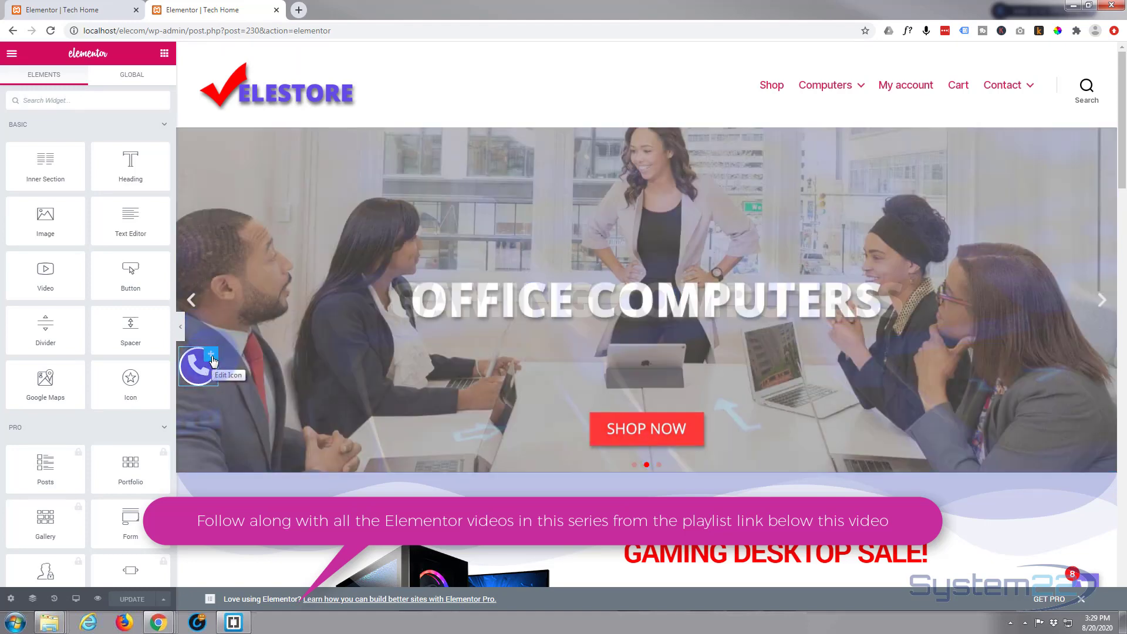
Delete the floating phone icon widget and scroll down to the Gaming Desktop Sale section
{"action": "right_click", "coordinate": [212, 360]}
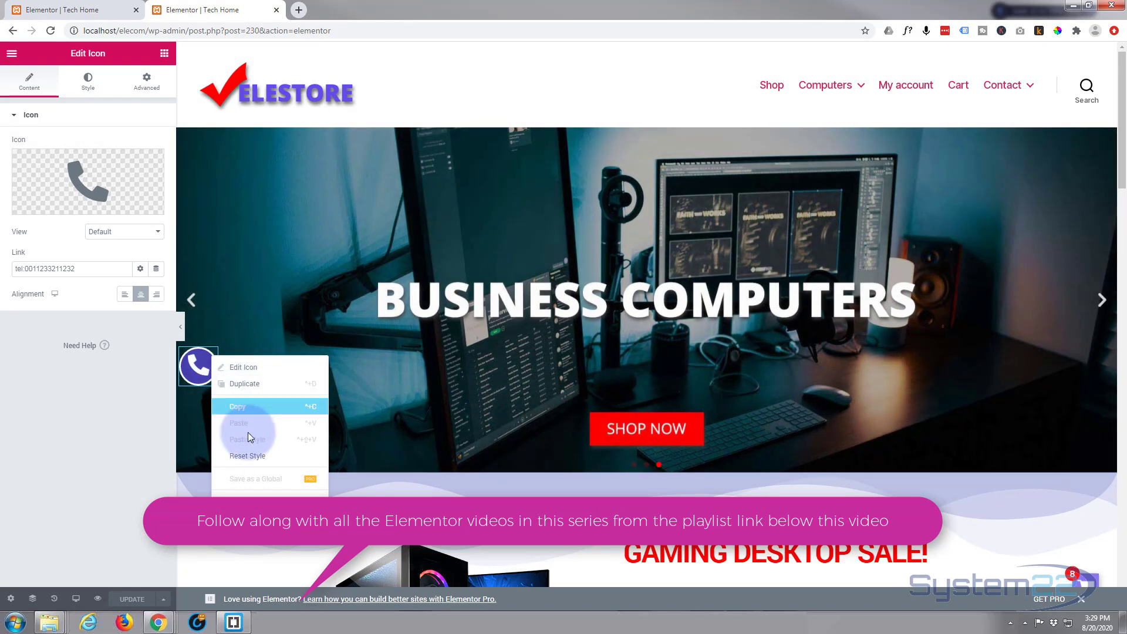
{"action": "left_click", "coordinate": [246, 523]}
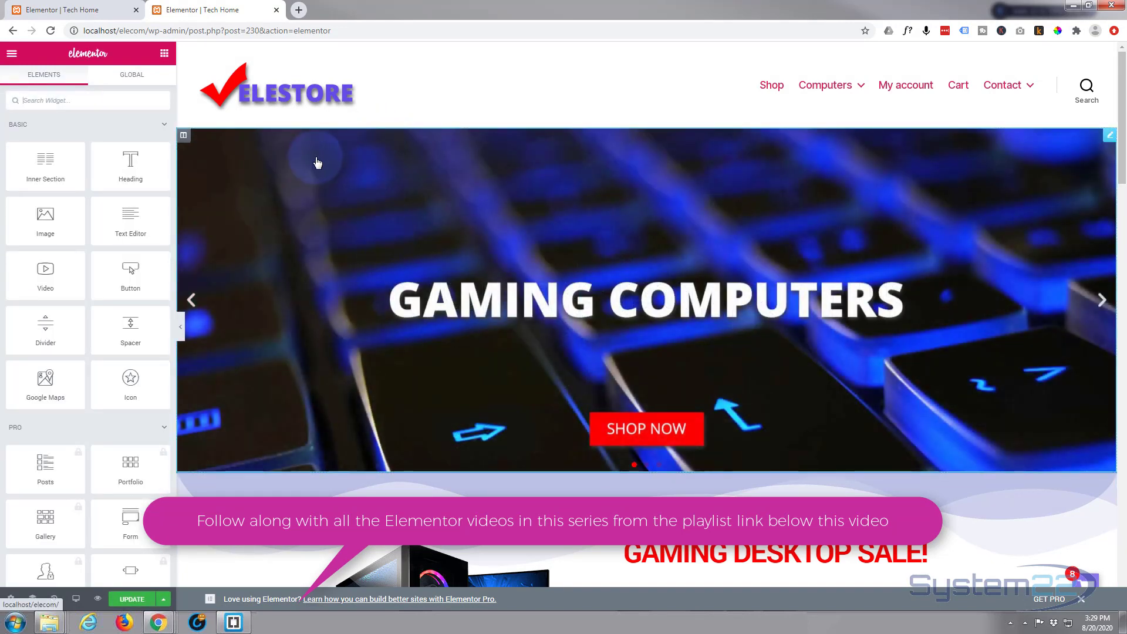
{"action": "scroll", "coordinate": [526, 168], "scroll_direction": "down", "scroll_amount": 1}
{"action": "scroll", "coordinate": [527, 168], "scroll_direction": "down", "scroll_amount": 3}
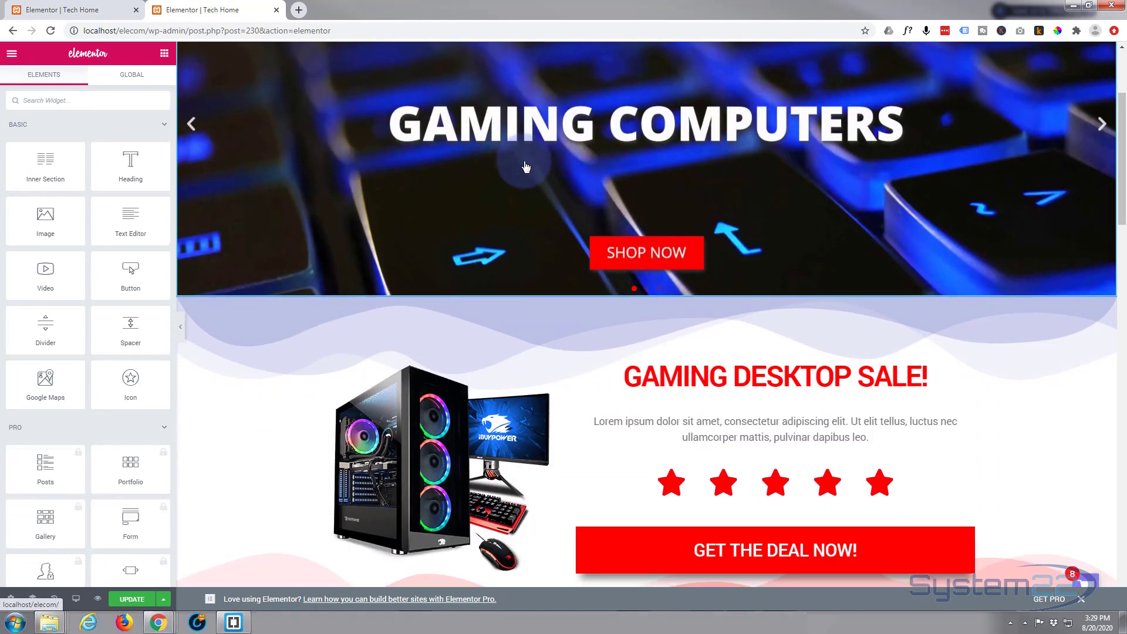
{"action": "scroll", "coordinate": [526, 169], "scroll_direction": "down", "scroll_amount": 5}
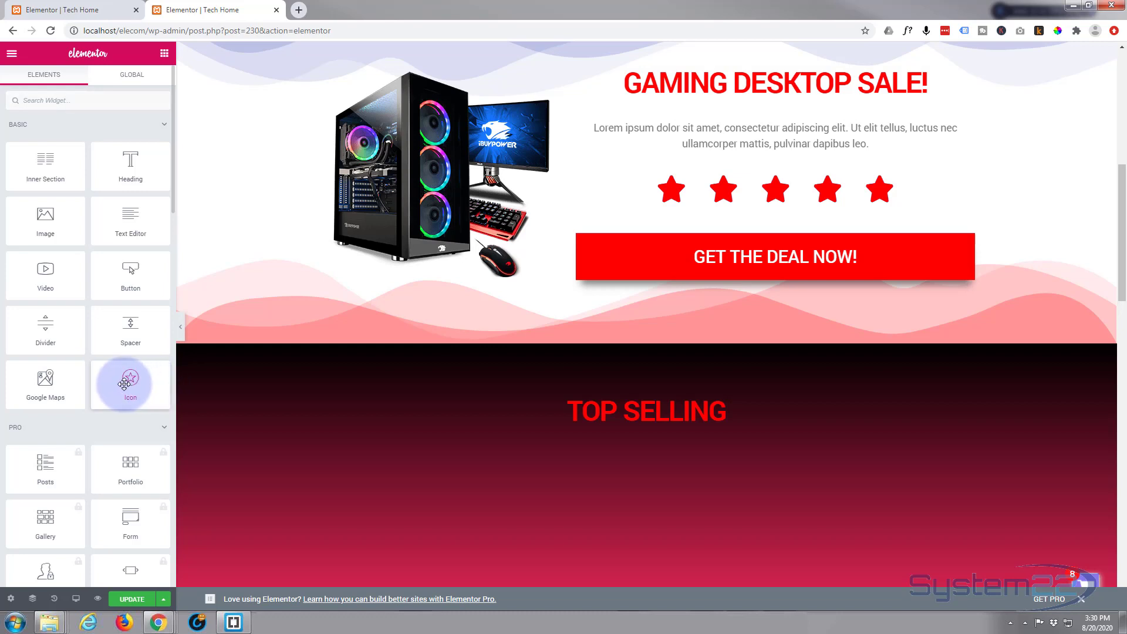
Drop an Icon widget below the five red stars and set it to the library's Phone icon
{"action": "left_click_drag", "start_coordinate": [133, 386], "coordinate": [769, 215]}
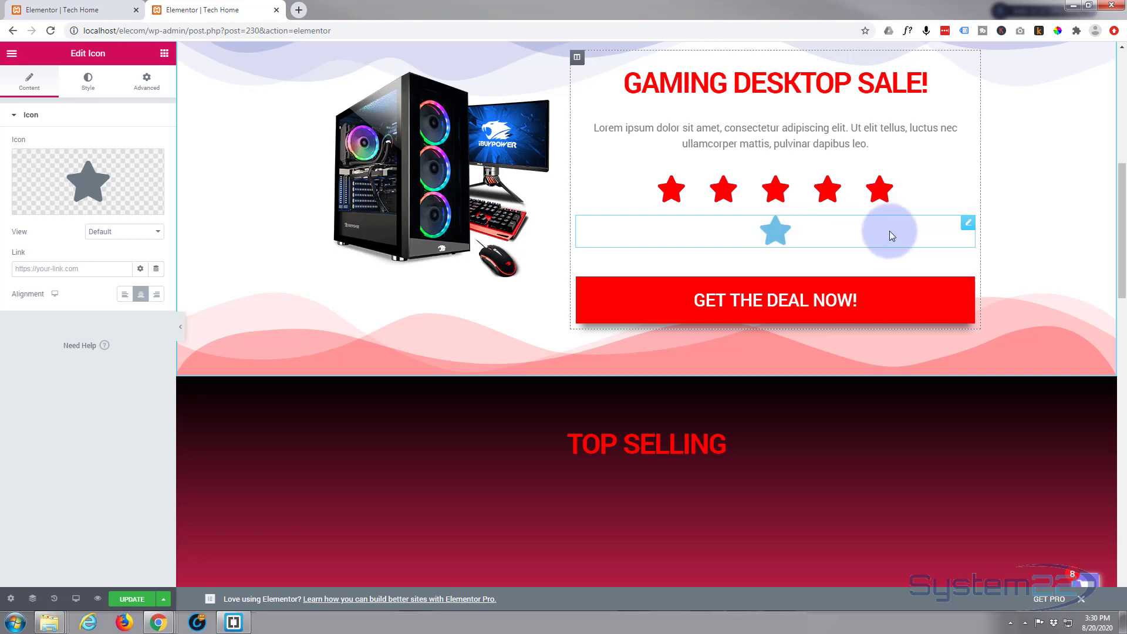
{"action": "mouse_move", "coordinate": [106, 176]}
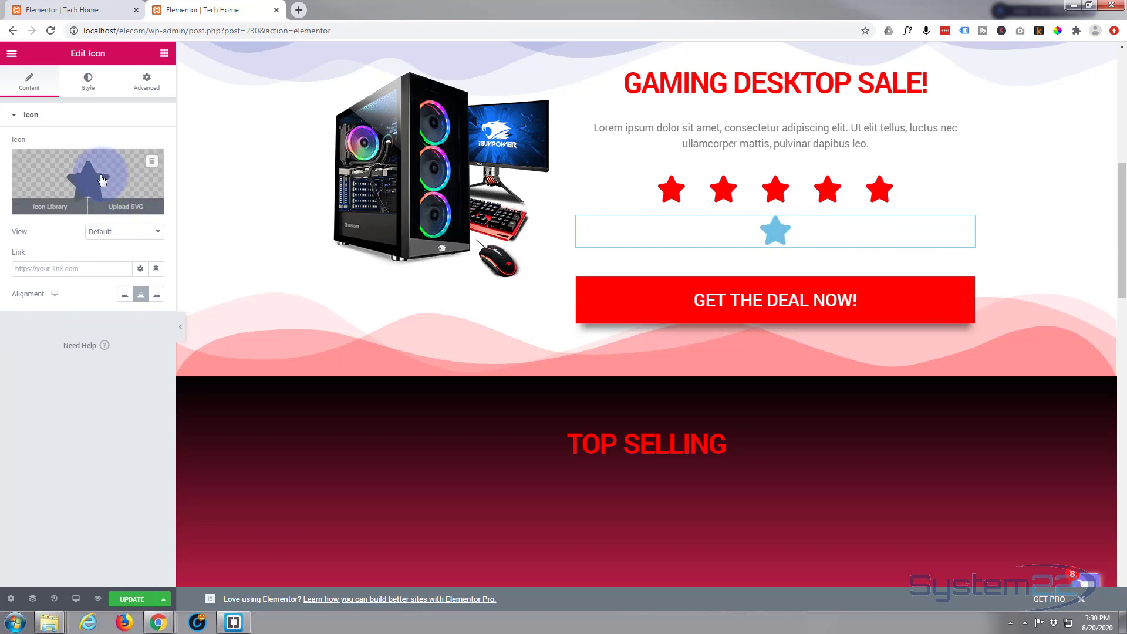
{"action": "left_click", "coordinate": [45, 210]}
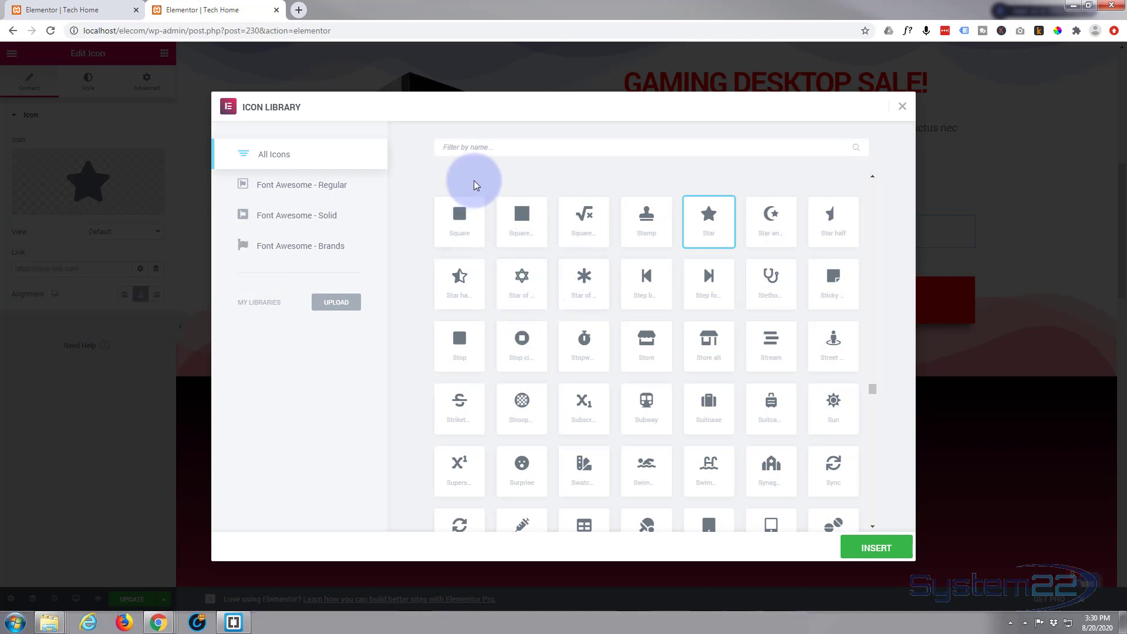
{"action": "left_click", "coordinate": [444, 145]}
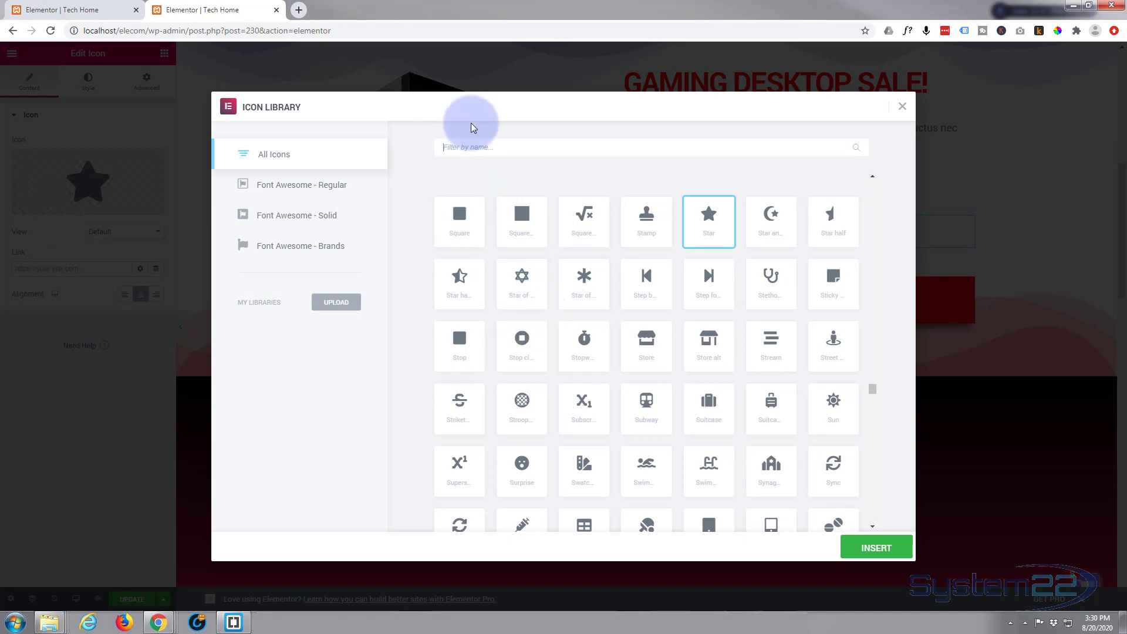
{"action": "type", "text": "phone"}
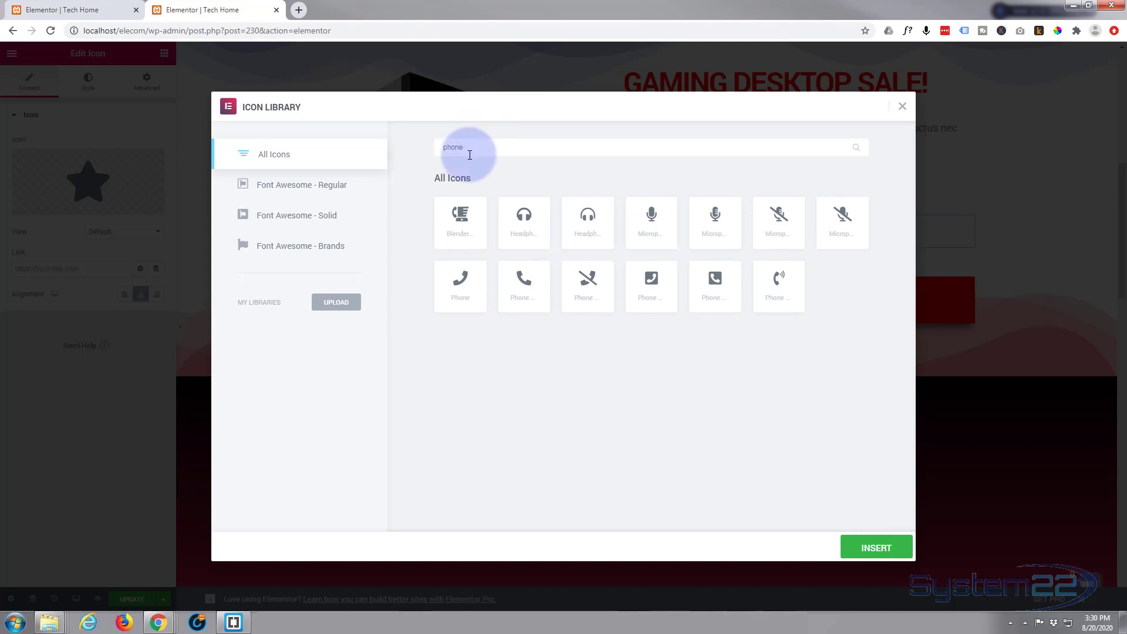
{"action": "left_click", "coordinate": [461, 291]}
{"action": "left_click", "coordinate": [880, 546]}
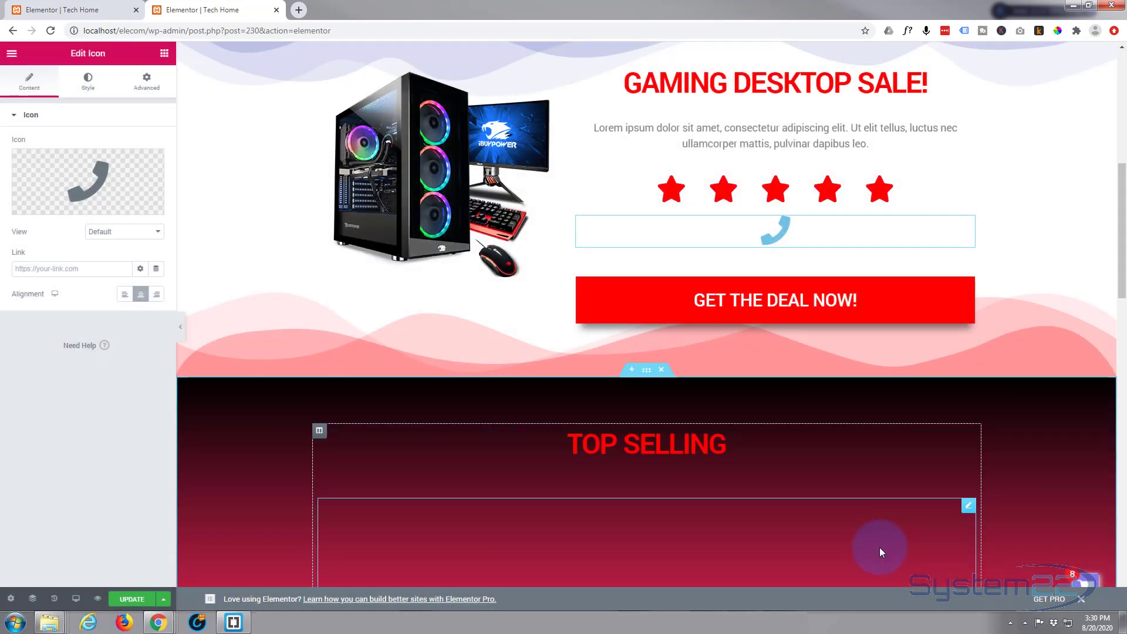
Give the phone icon a tel: link to the shop's phone number
{"action": "mouse_move", "coordinate": [42, 165]}
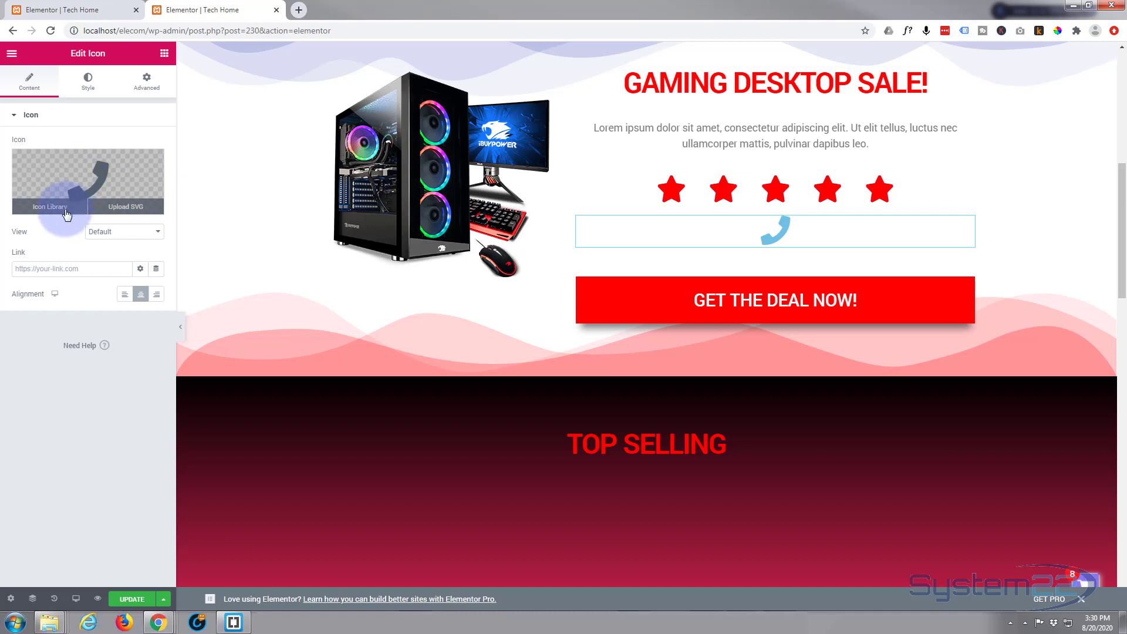
{"action": "left_click", "coordinate": [46, 268]}
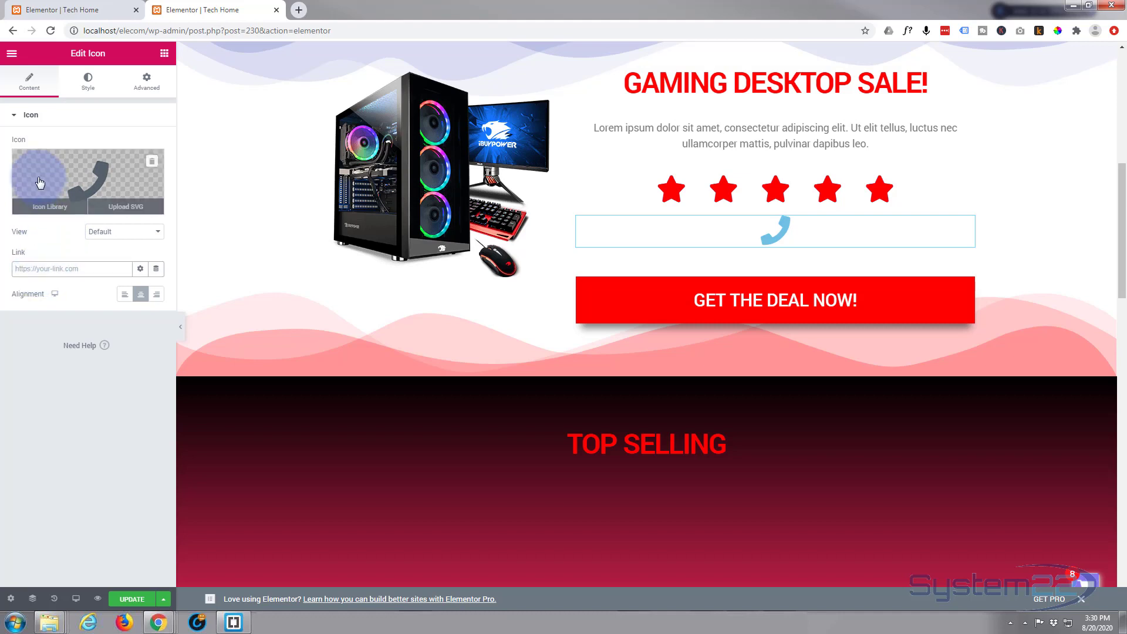
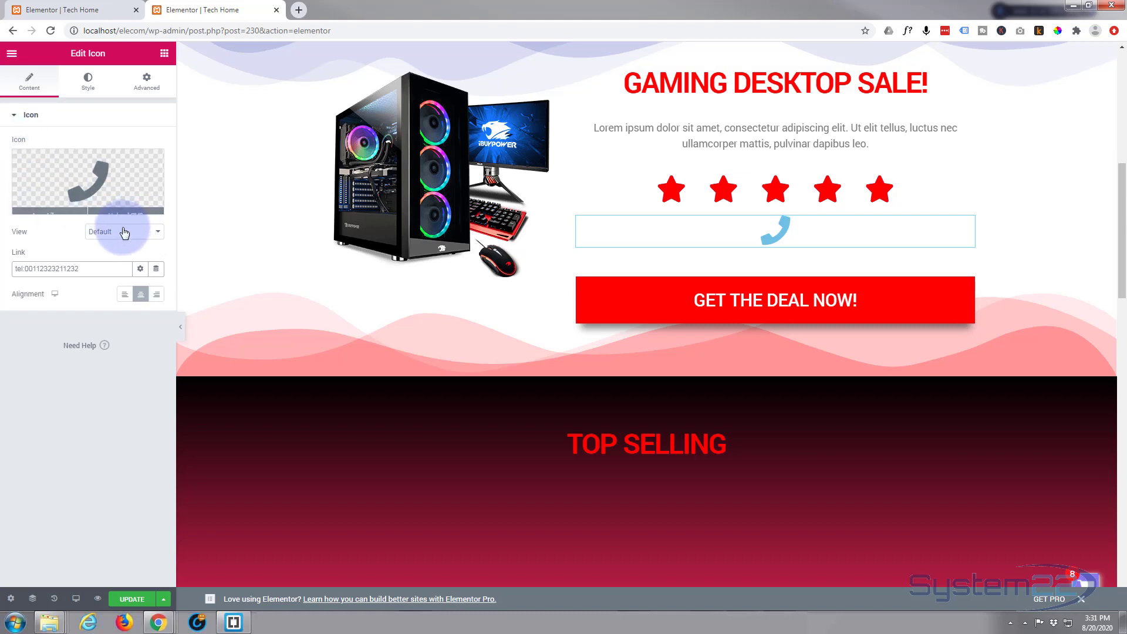
{"action": "left_click", "coordinate": [101, 286]}
{"action": "left_click", "coordinate": [79, 295]}
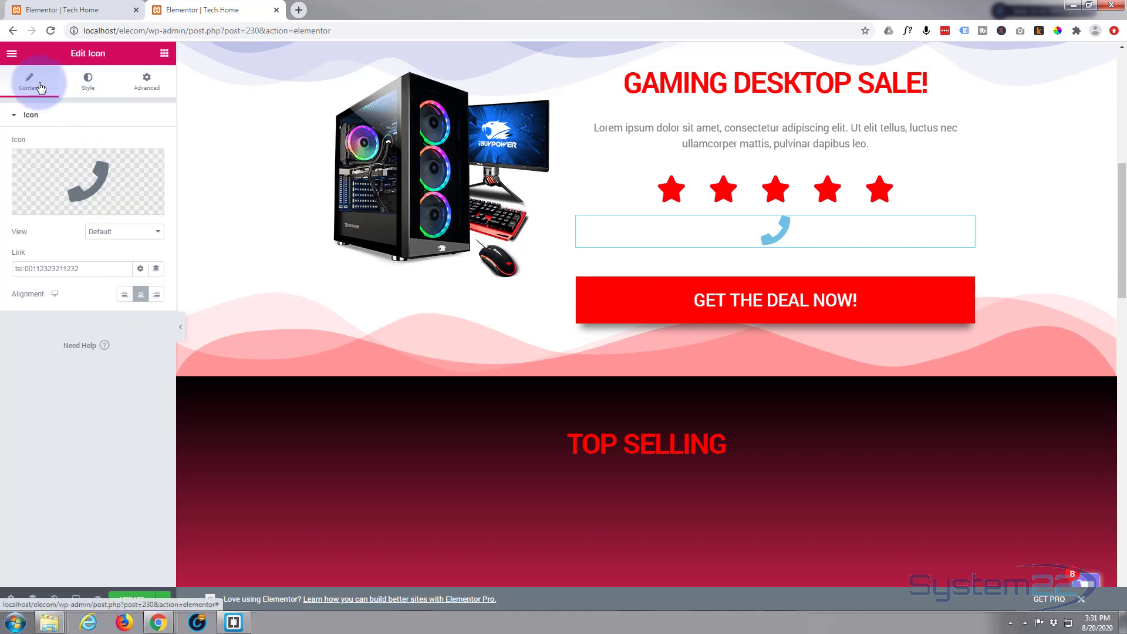
Set the phone icon's primary colour to white (#FFFFFF)
{"action": "left_click", "coordinate": [88, 84]}
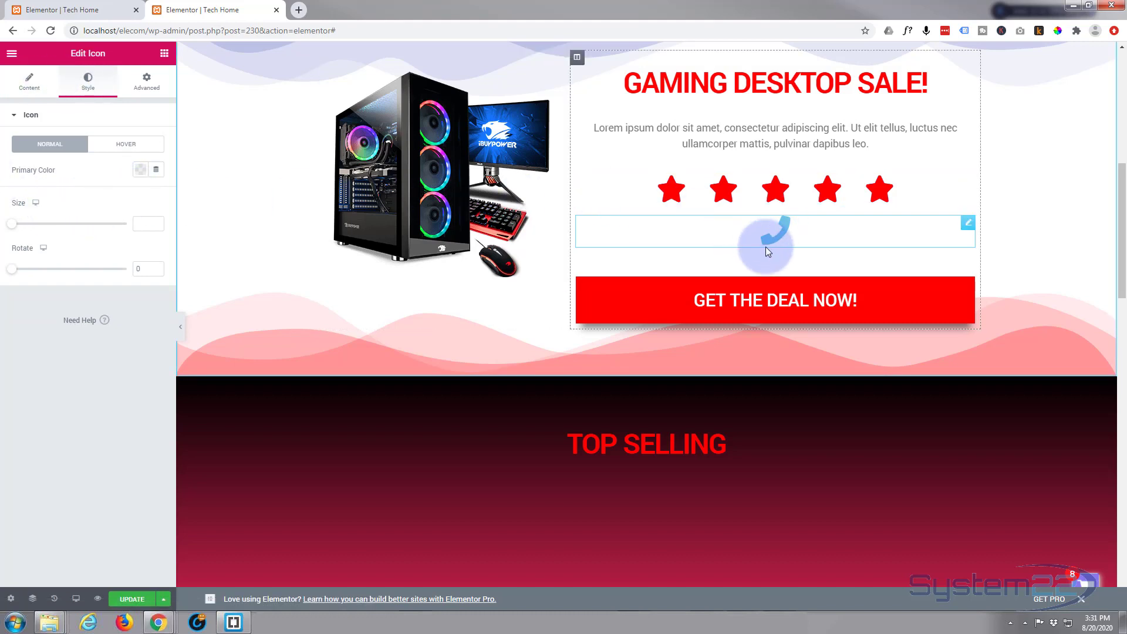
{"action": "left_click", "coordinate": [140, 170]}
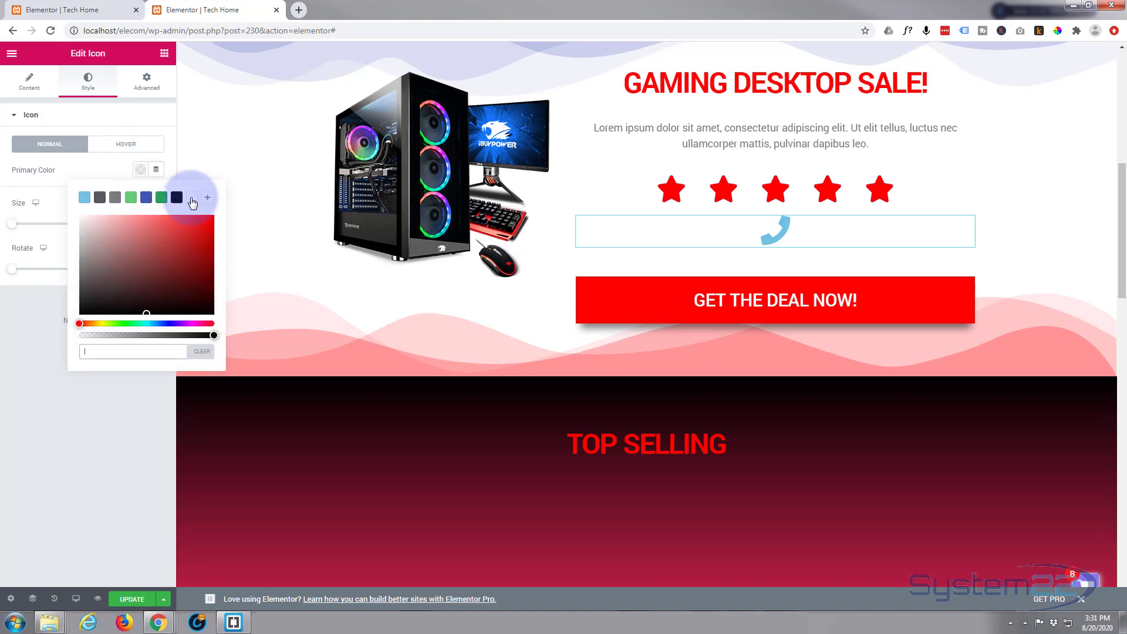
{"action": "left_click", "coordinate": [192, 198]}
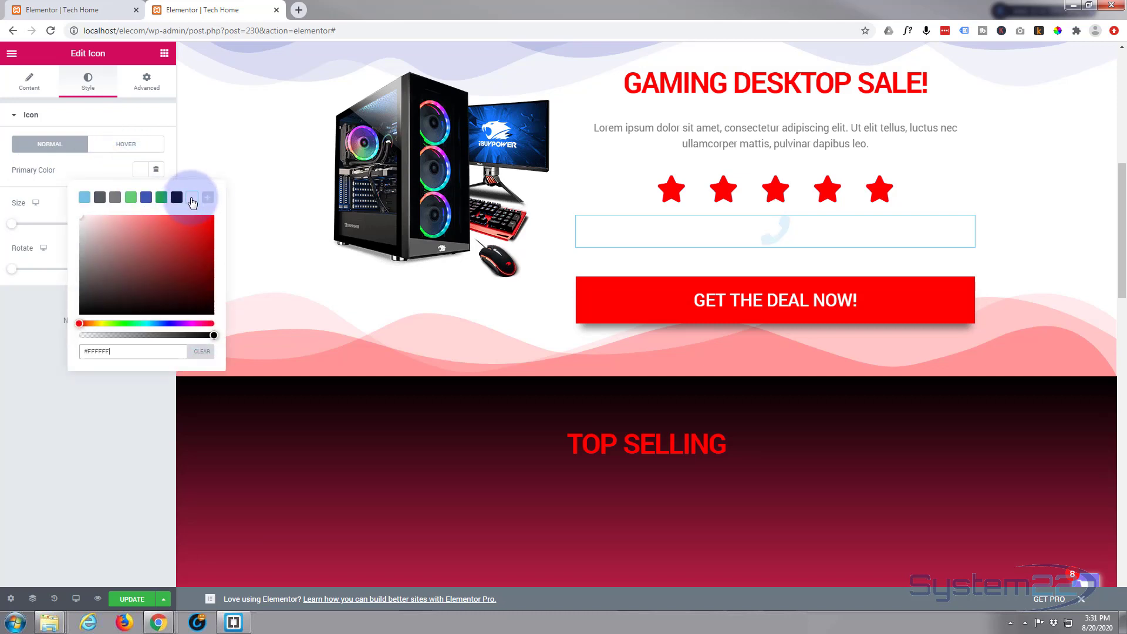
{"action": "left_click", "coordinate": [73, 174]}
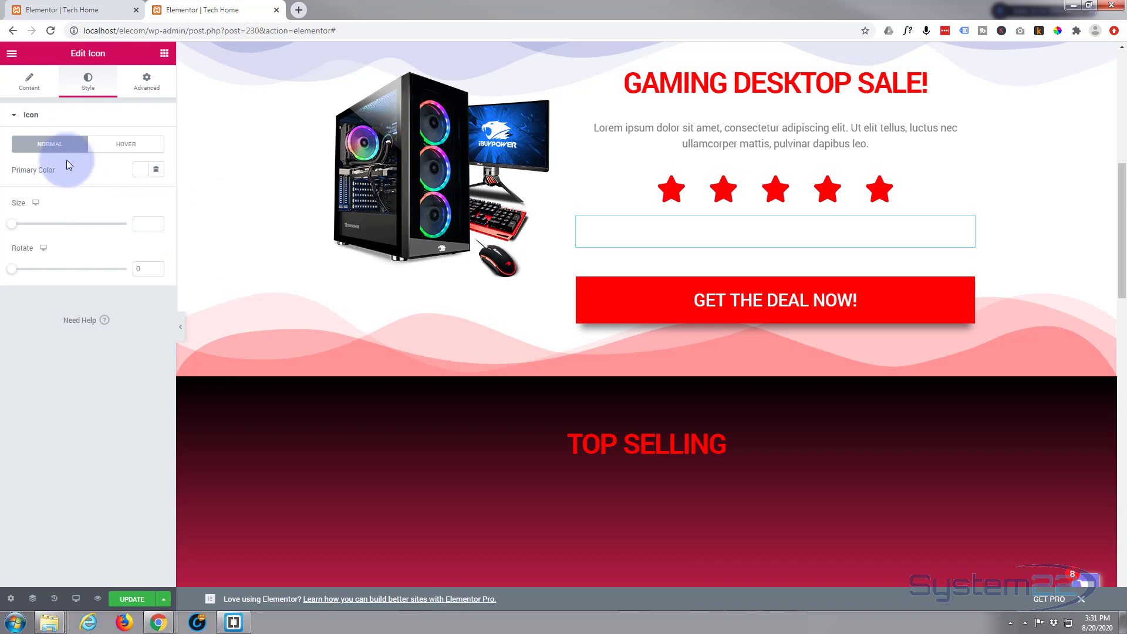
{"action": "left_click", "coordinate": [145, 80]}
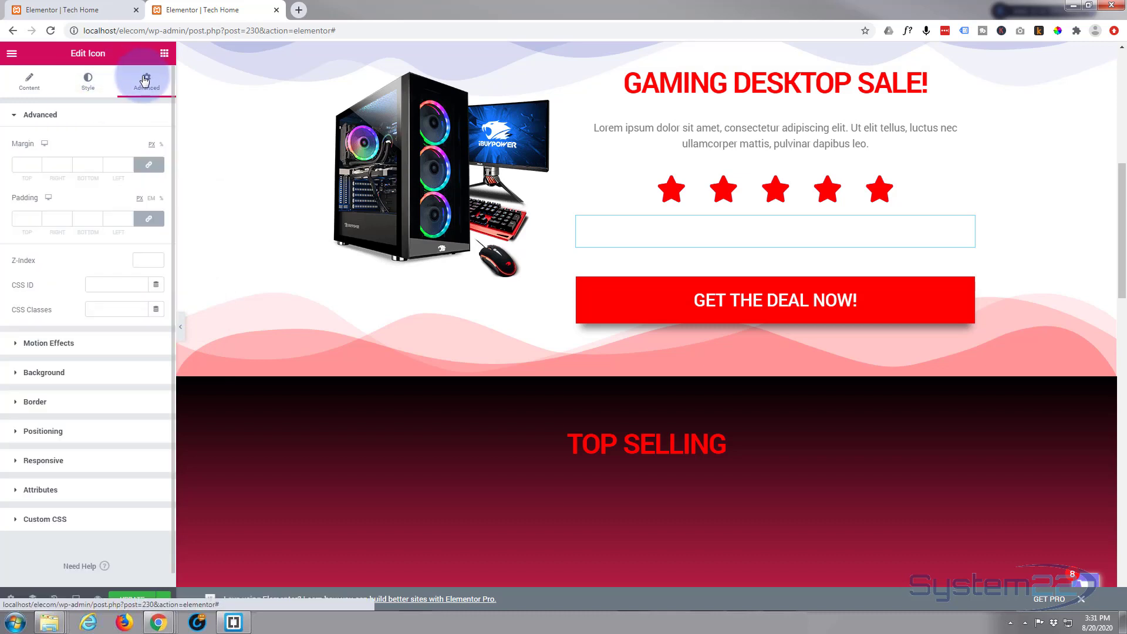
Sample the ELESTORE logo's purple with the eyedropper and copy its code 644AE6
{"action": "left_click", "coordinate": [15, 378]}
{"action": "scroll", "coordinate": [528, 234], "scroll_direction": "up", "scroll_amount": 6}
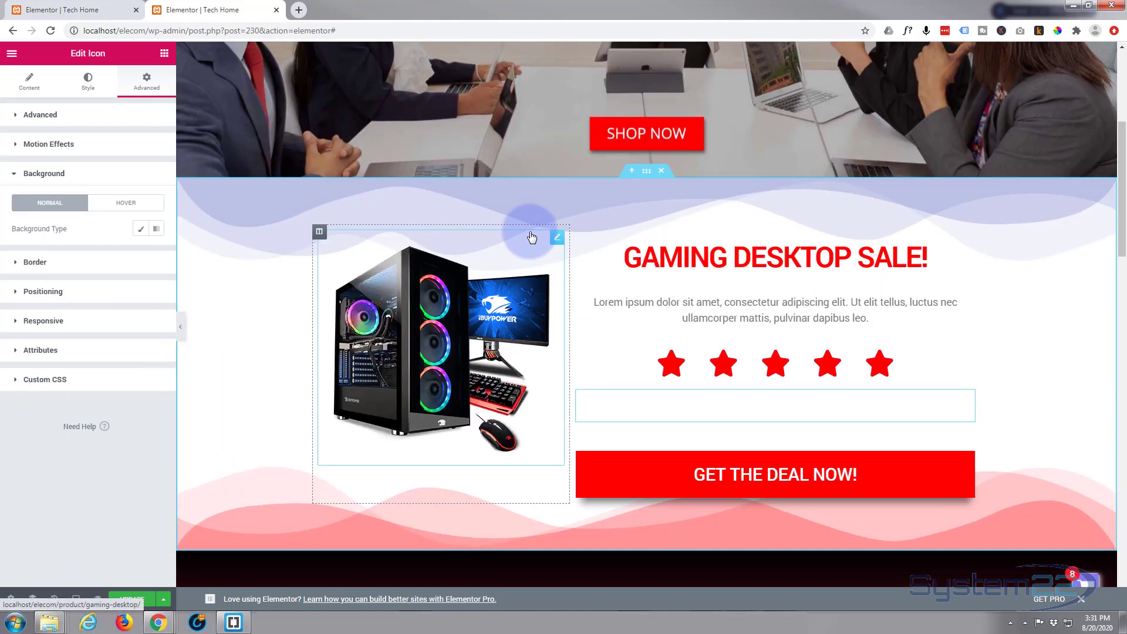
{"action": "scroll", "coordinate": [532, 238], "scroll_direction": "up", "scroll_amount": 2}
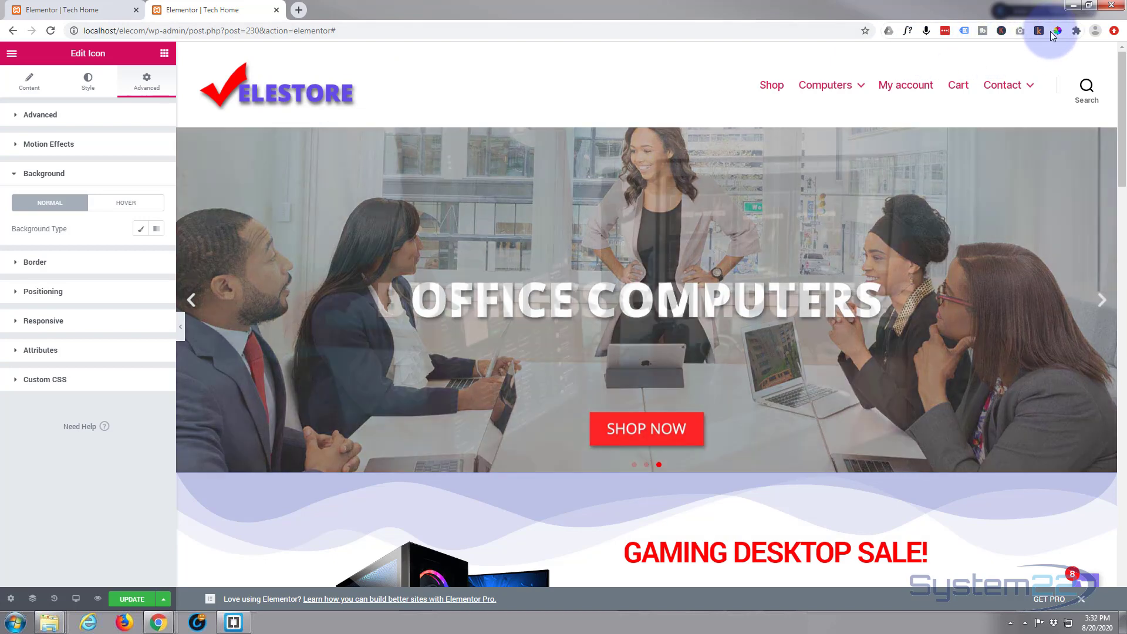
{"action": "left_click", "coordinate": [1058, 31]}
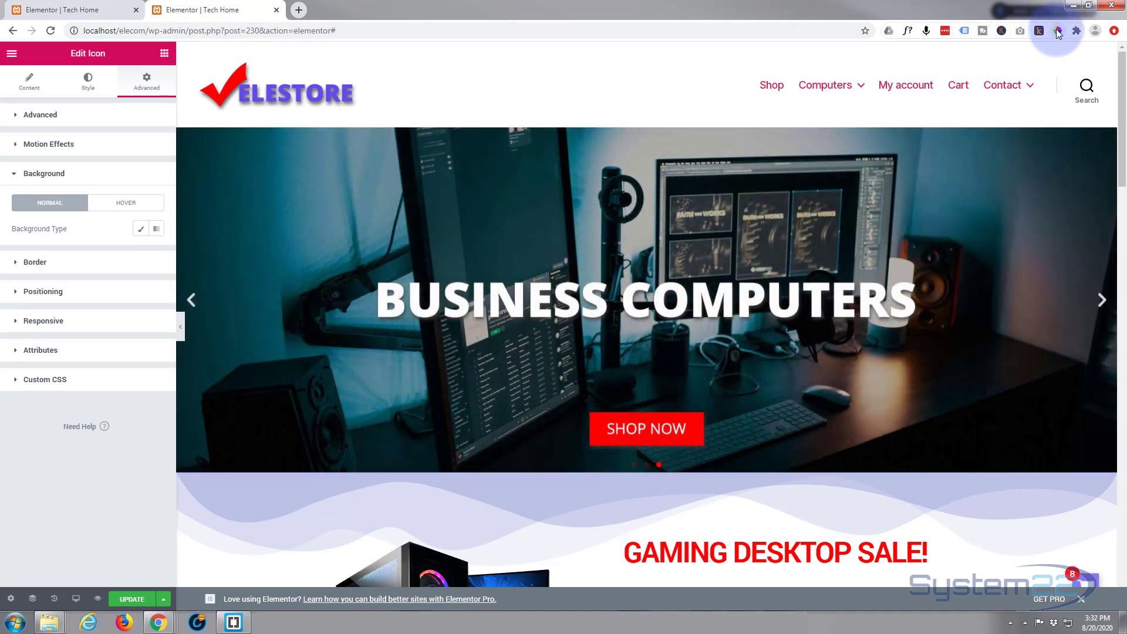
{"action": "left_click", "coordinate": [321, 93]}
{"action": "right_click", "coordinate": [360, 112]}
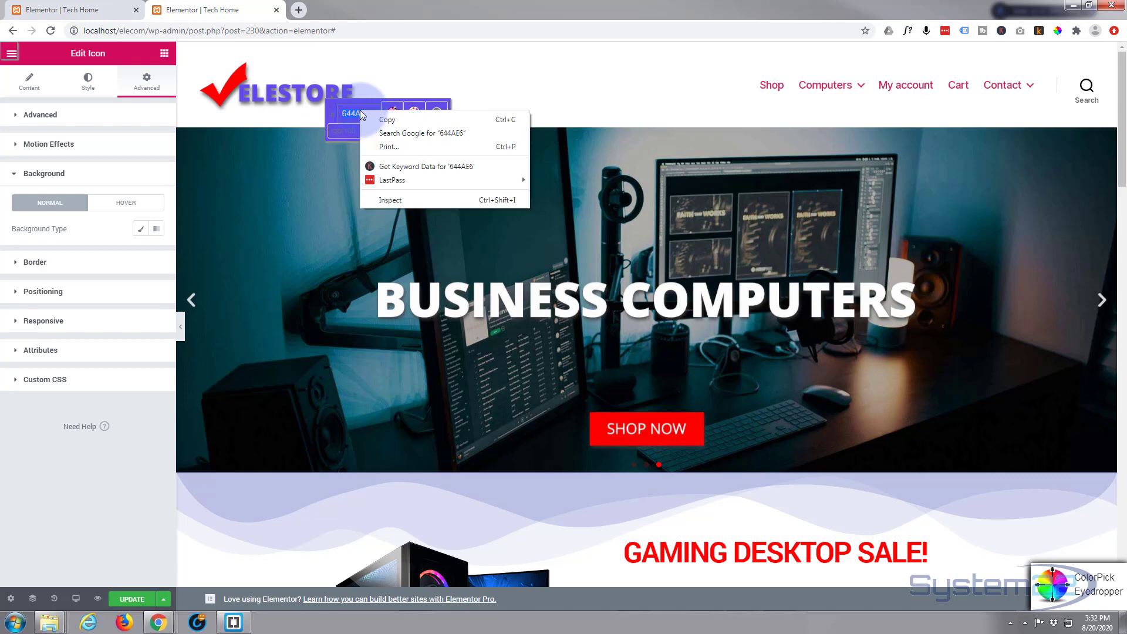
{"action": "left_click", "coordinate": [387, 120]}
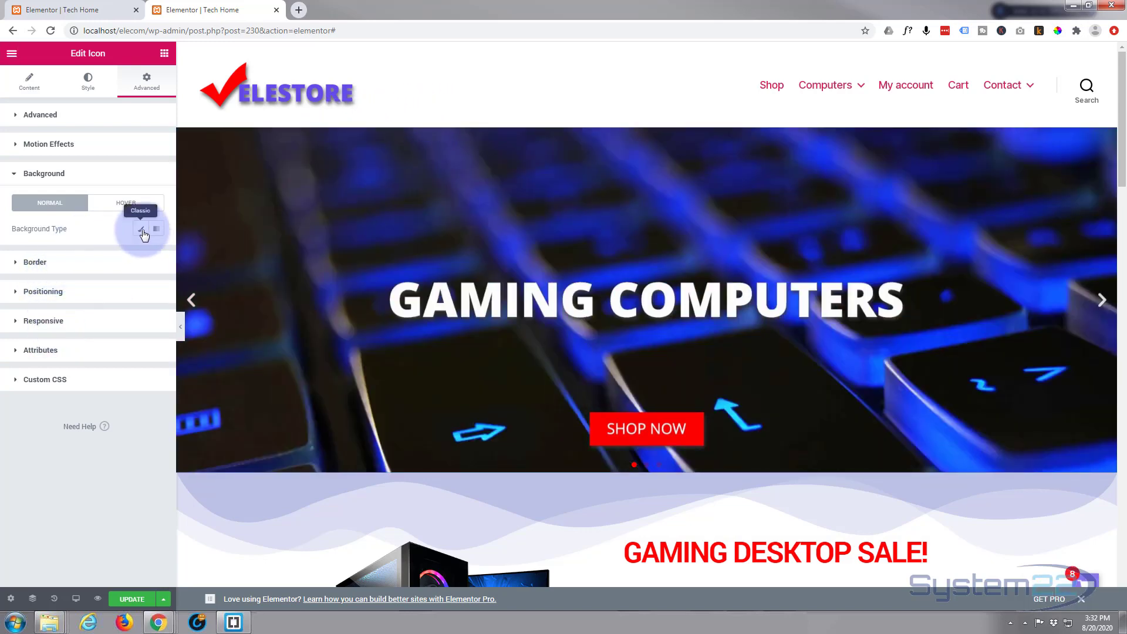
Give the icon widget a classic background colour of 644AE6
{"action": "left_click", "coordinate": [142, 230]}
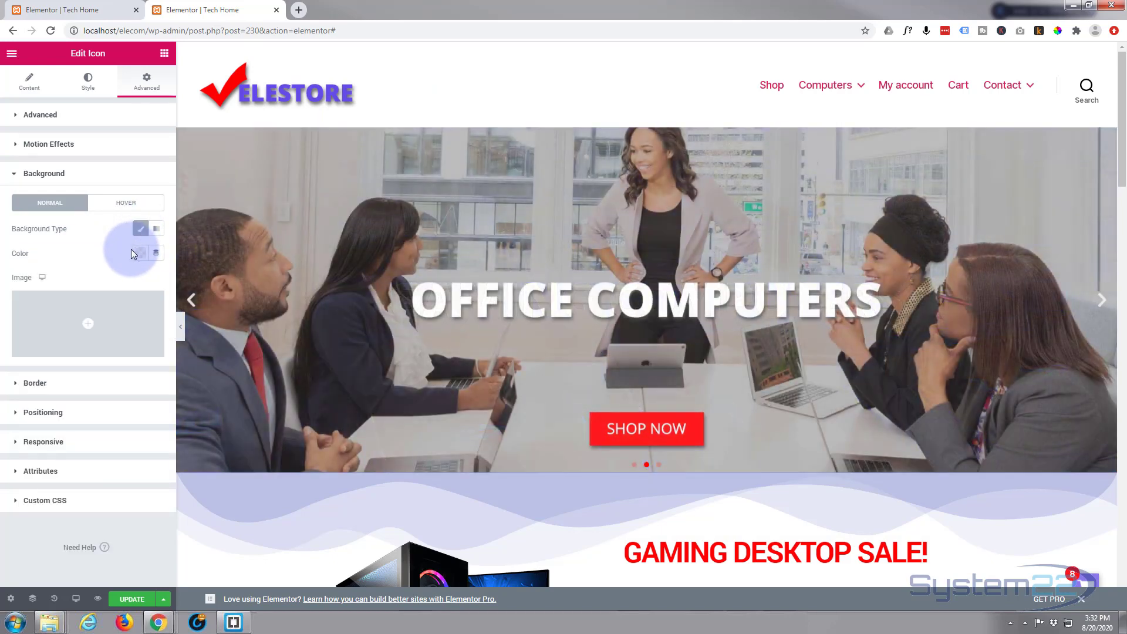
{"action": "left_click", "coordinate": [141, 254]}
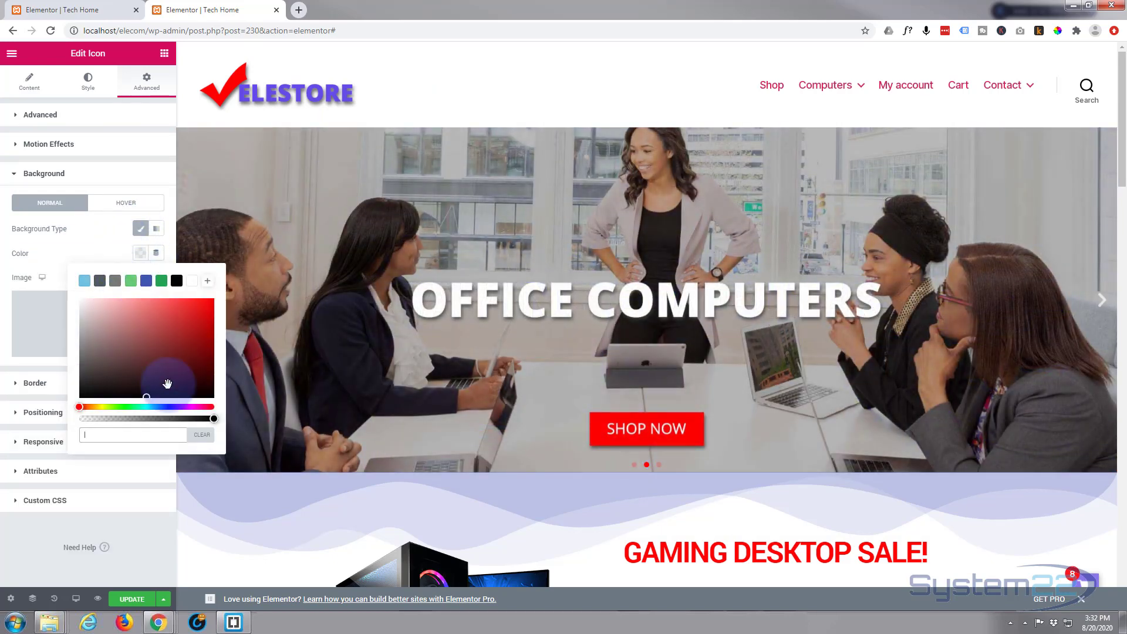
{"action": "left_click", "coordinate": [138, 433]}
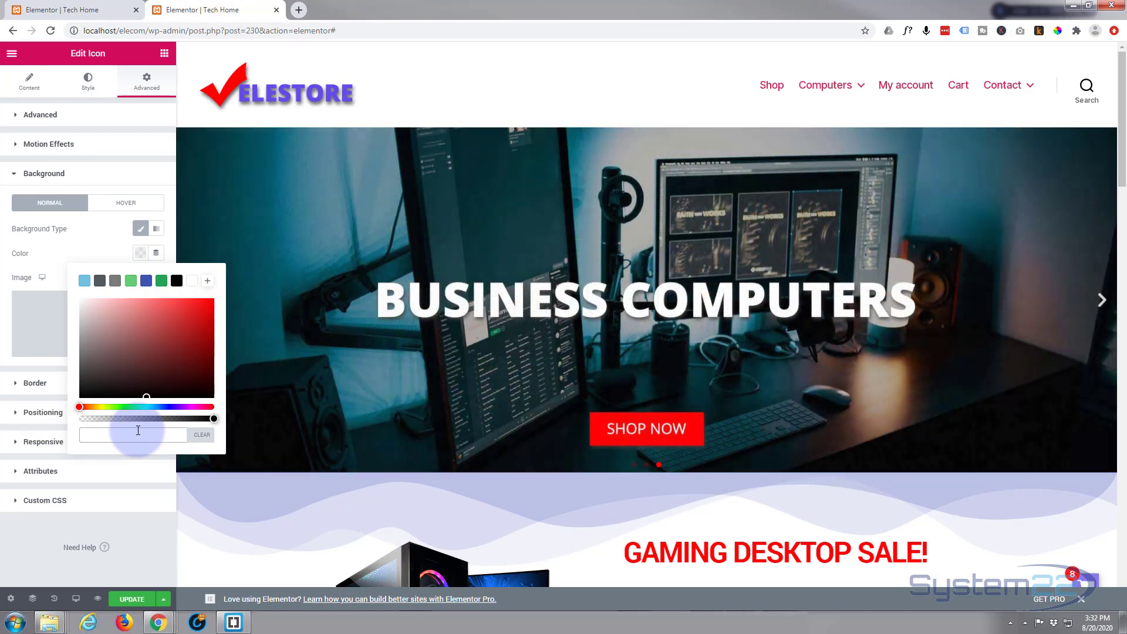
{"action": "key", "text": "ctrl+v"}
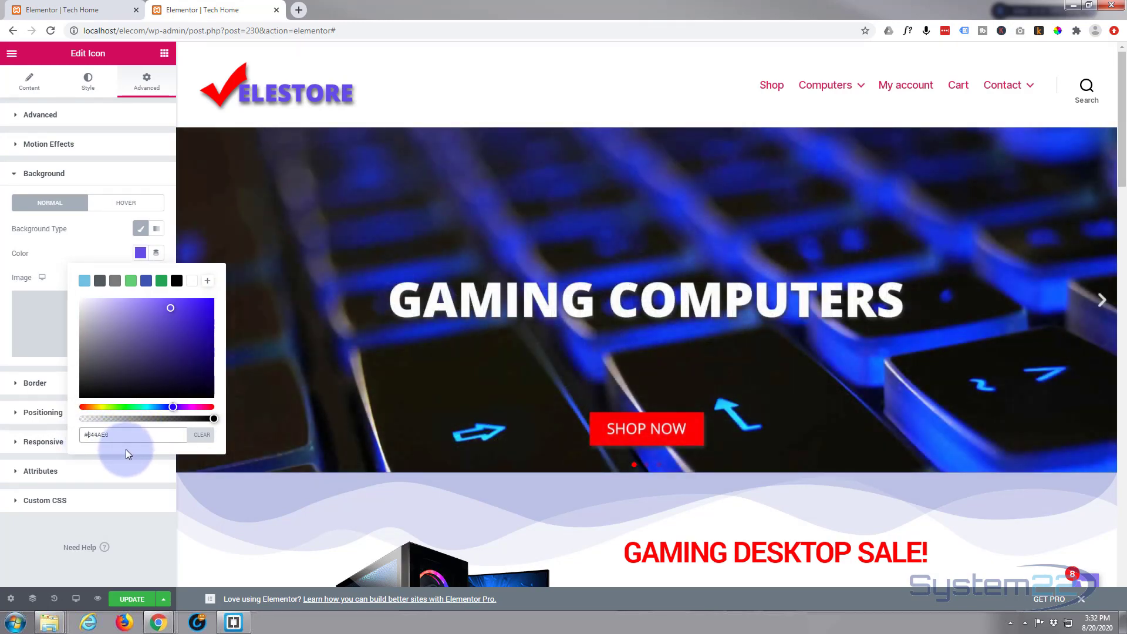
{"action": "scroll", "coordinate": [285, 382], "scroll_direction": "down", "scroll_amount": 6}
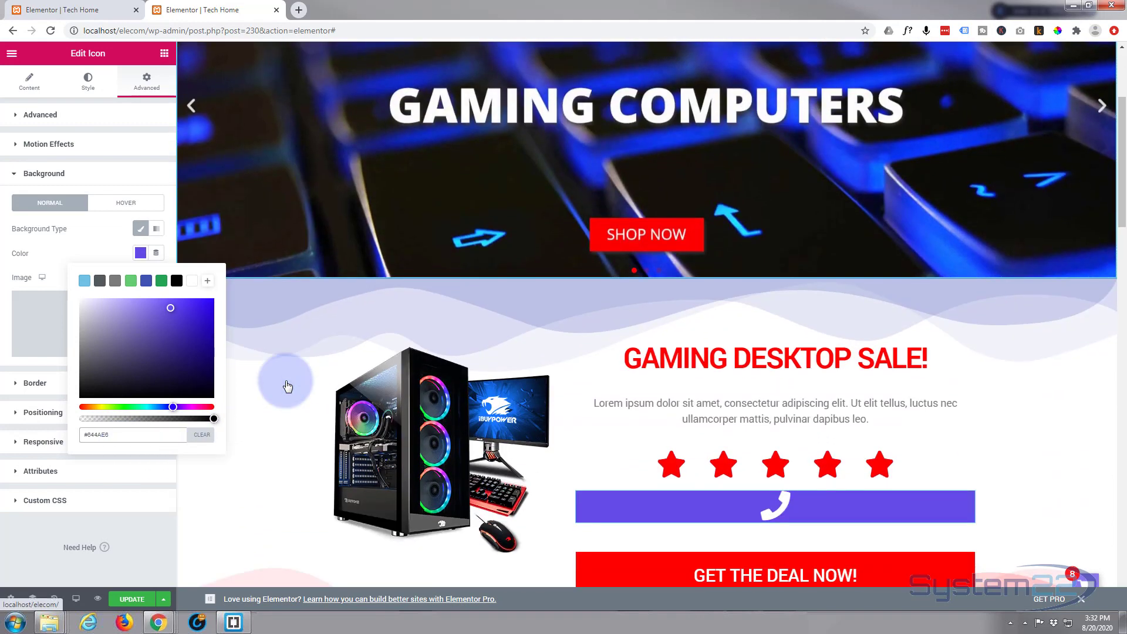
{"action": "scroll", "coordinate": [286, 382], "scroll_direction": "down", "scroll_amount": 1}
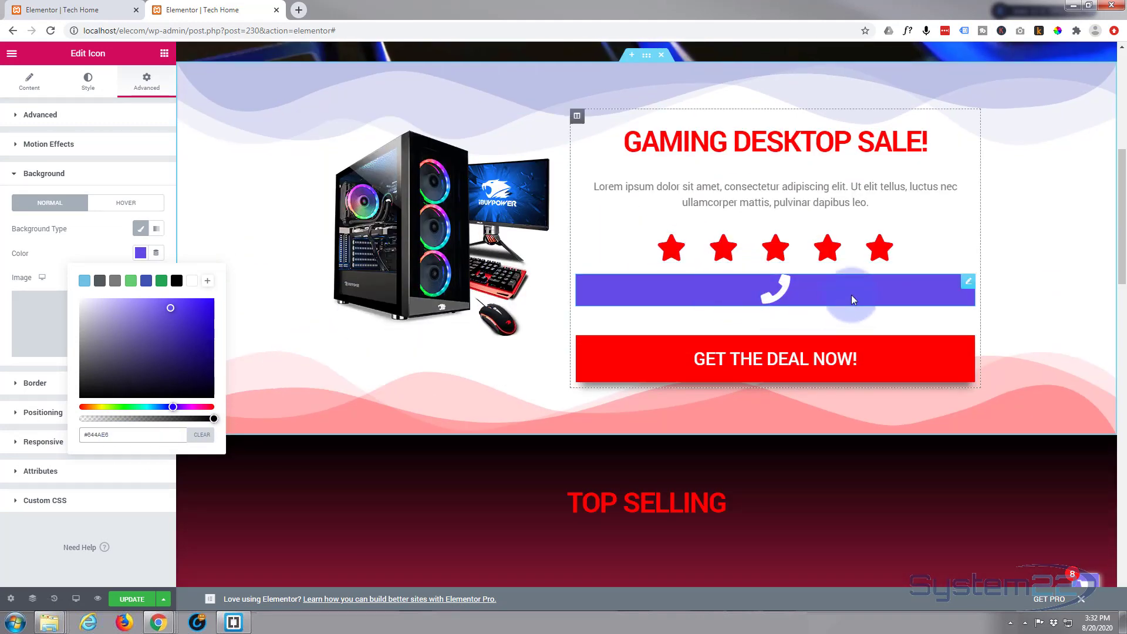
{"action": "left_click", "coordinate": [93, 252]}
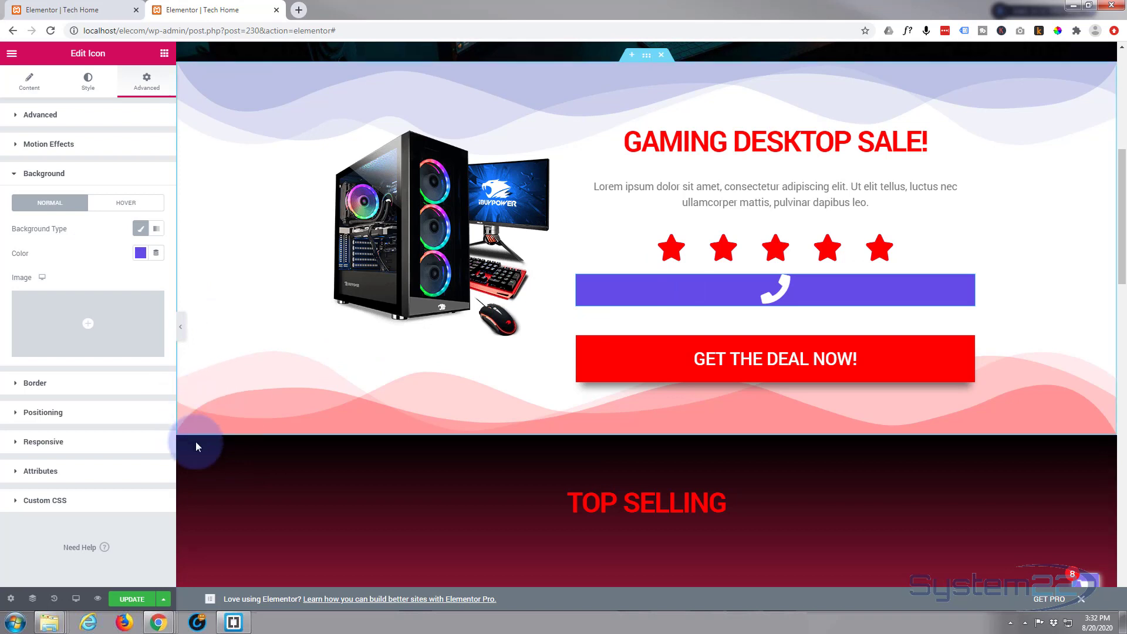
Lower the purple background's alpha so it becomes semi-transparent
{"action": "scroll", "coordinate": [251, 410], "scroll_direction": "down", "scroll_amount": 1}
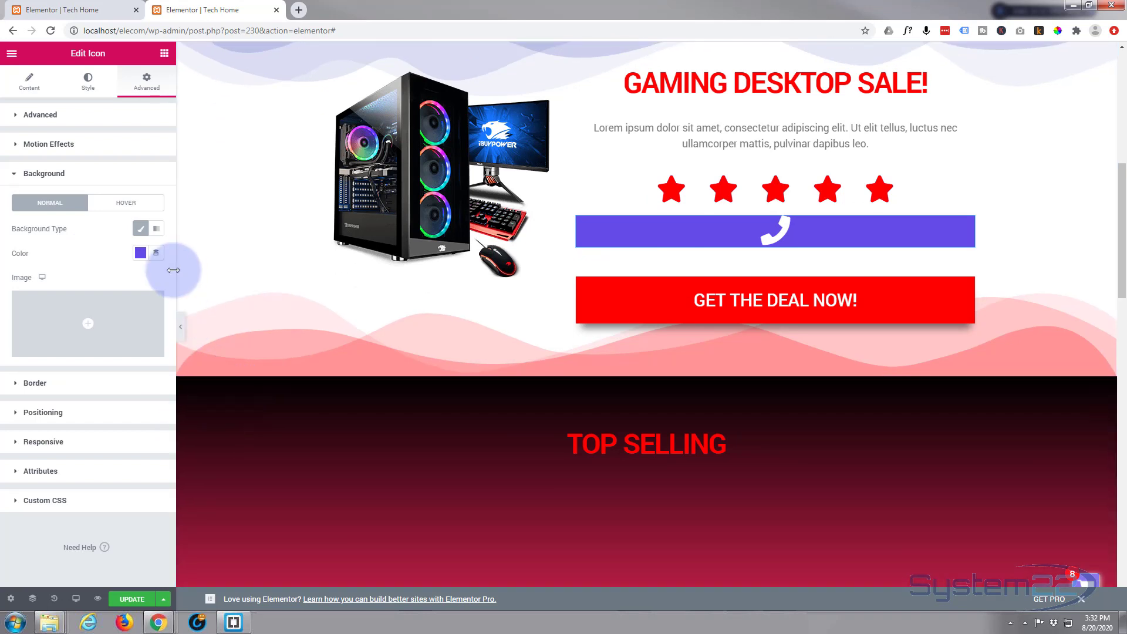
{"action": "left_click", "coordinate": [139, 256]}
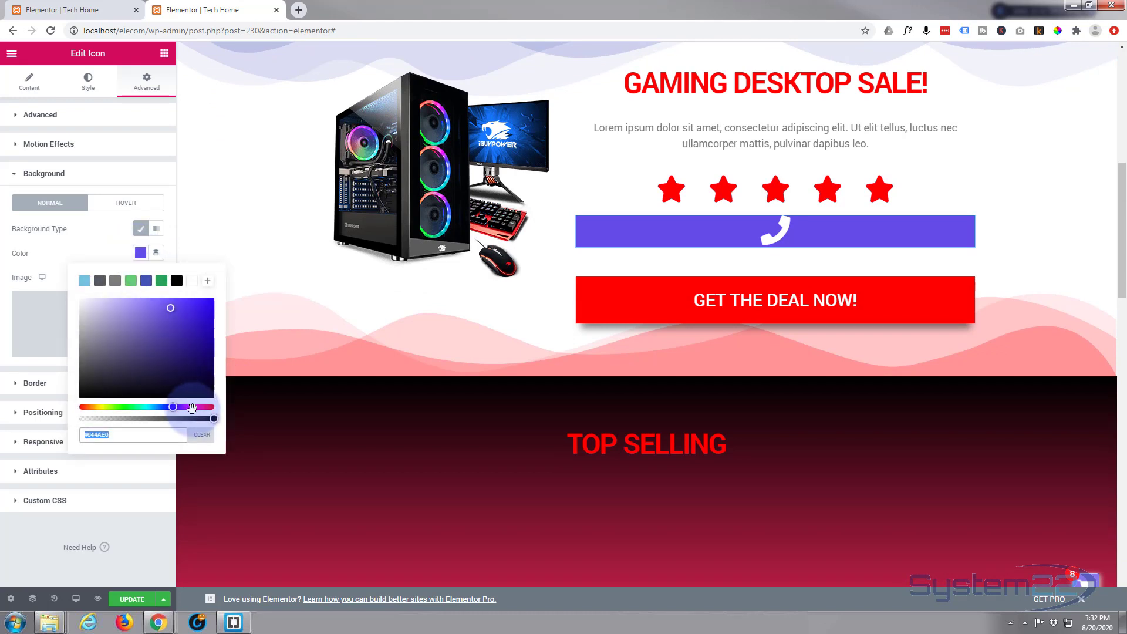
{"action": "left_click", "coordinate": [211, 419]}
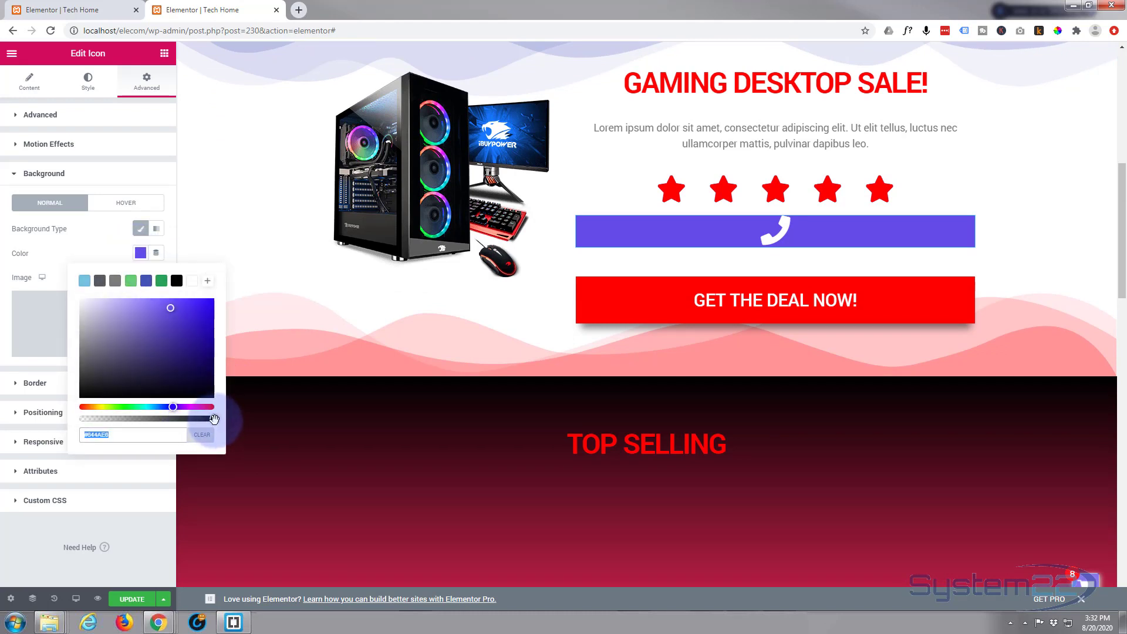
{"action": "left_click_drag", "start_coordinate": [212, 419], "coordinate": [176, 419]}
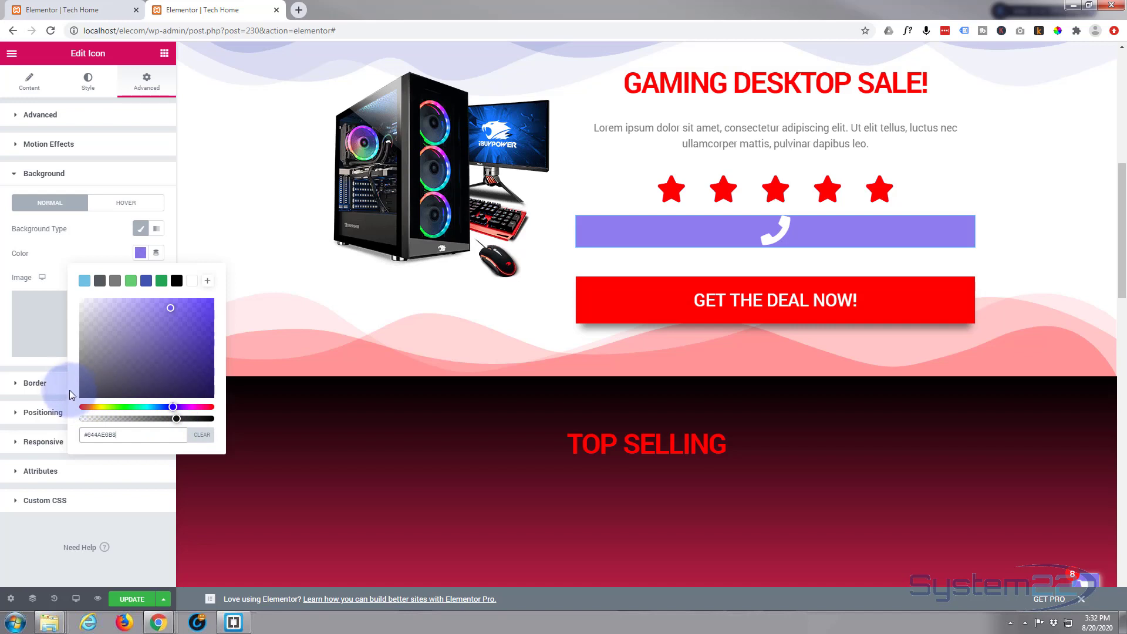
{"action": "left_click", "coordinate": [111, 253]}
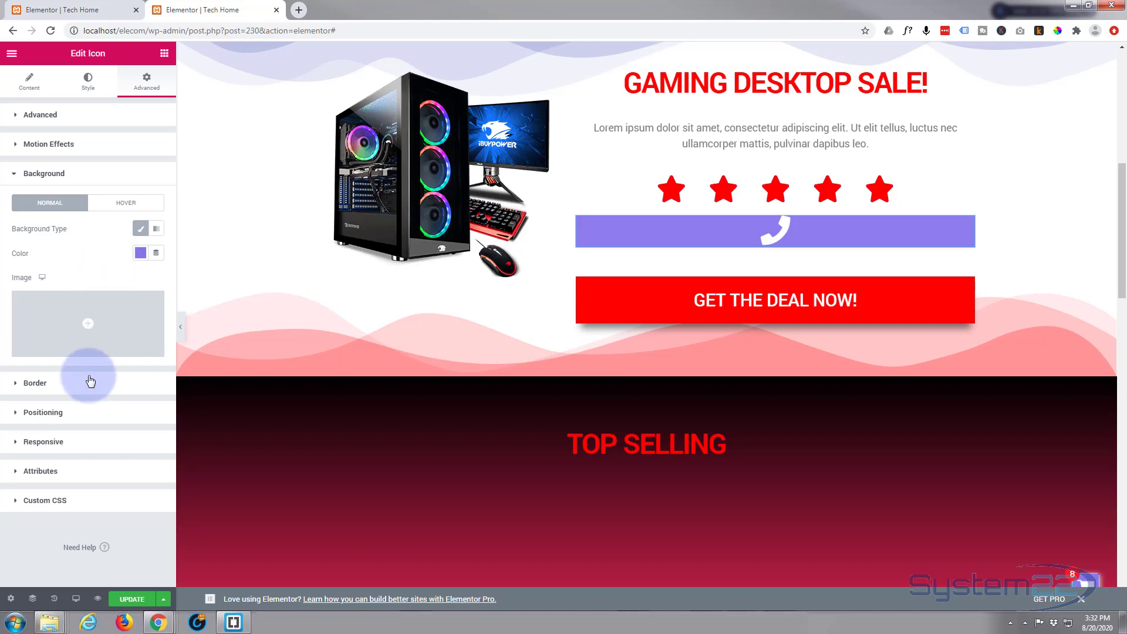
{"action": "left_click", "coordinate": [91, 389]}
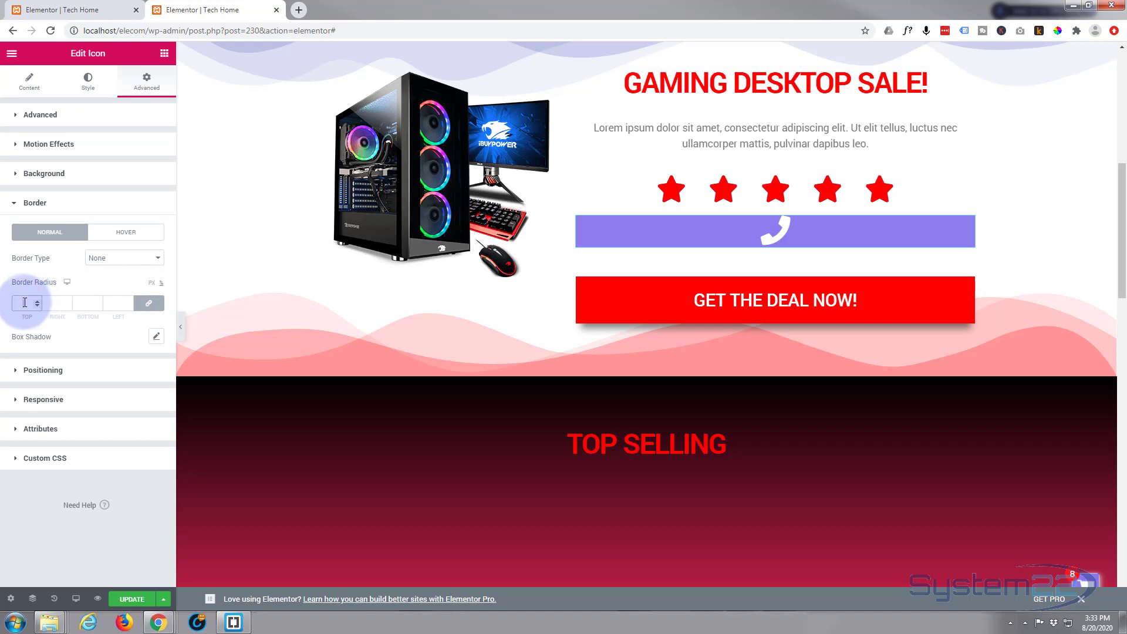
Set the border radius to 50 on all four corners
{"action": "type", "text": "50"}
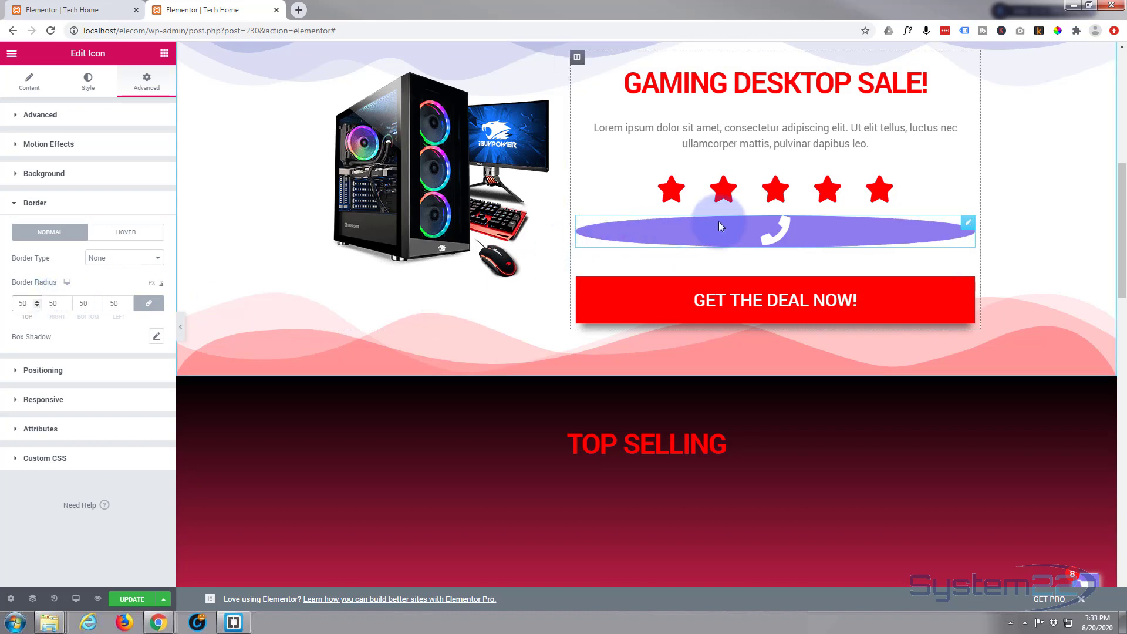
{"action": "left_click", "coordinate": [105, 283]}
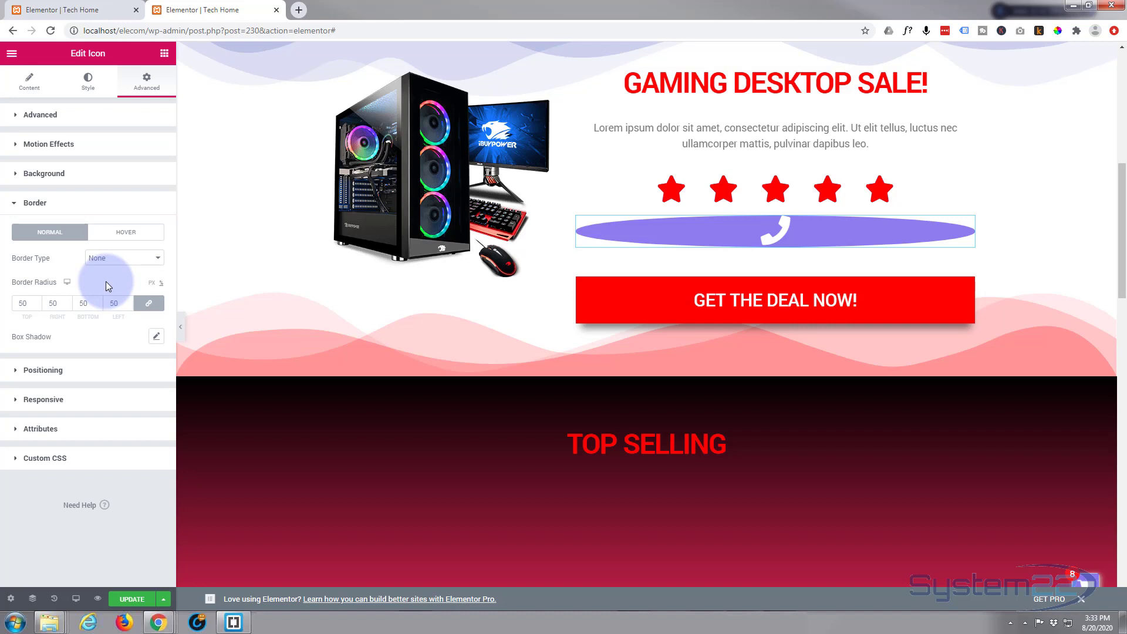
{"action": "left_click", "coordinate": [16, 373]}
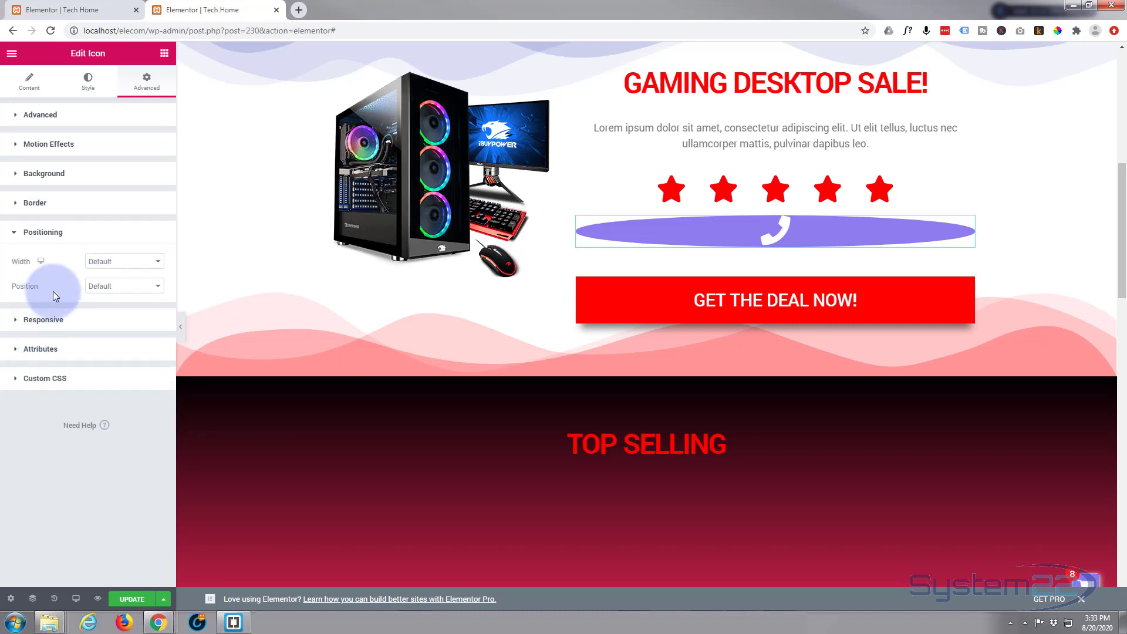
Change the icon widget's width to Custom at 92
{"action": "left_click", "coordinate": [118, 263]}
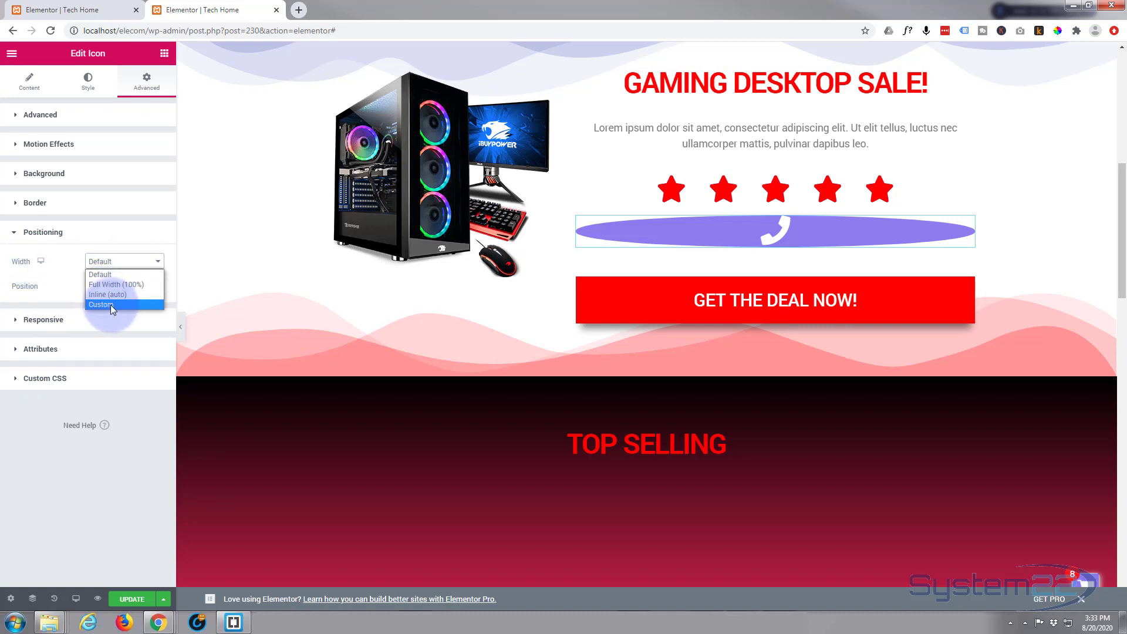
{"action": "left_click", "coordinate": [110, 304]}
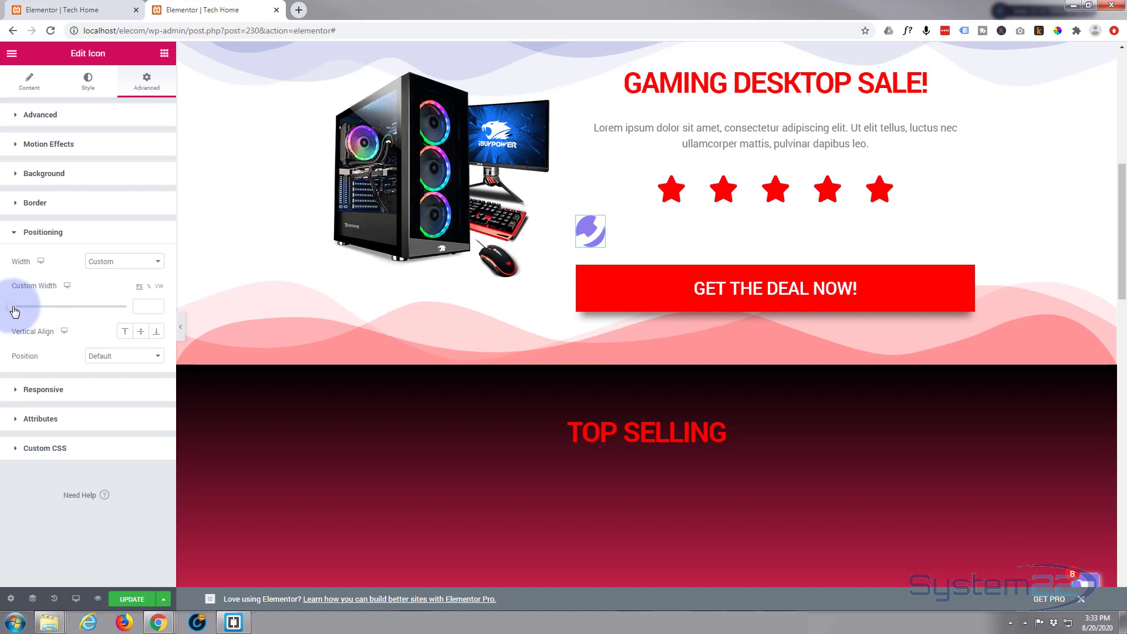
{"action": "left_click_drag", "start_coordinate": [15, 311], "coordinate": [25, 309]}
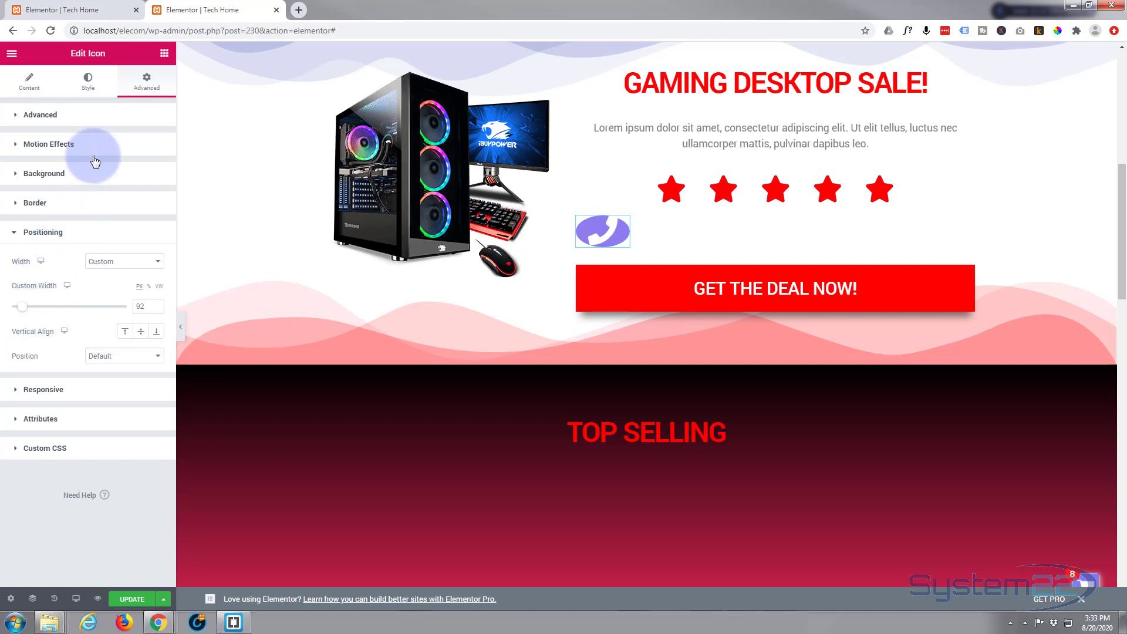
{"action": "left_click", "coordinate": [37, 116]}
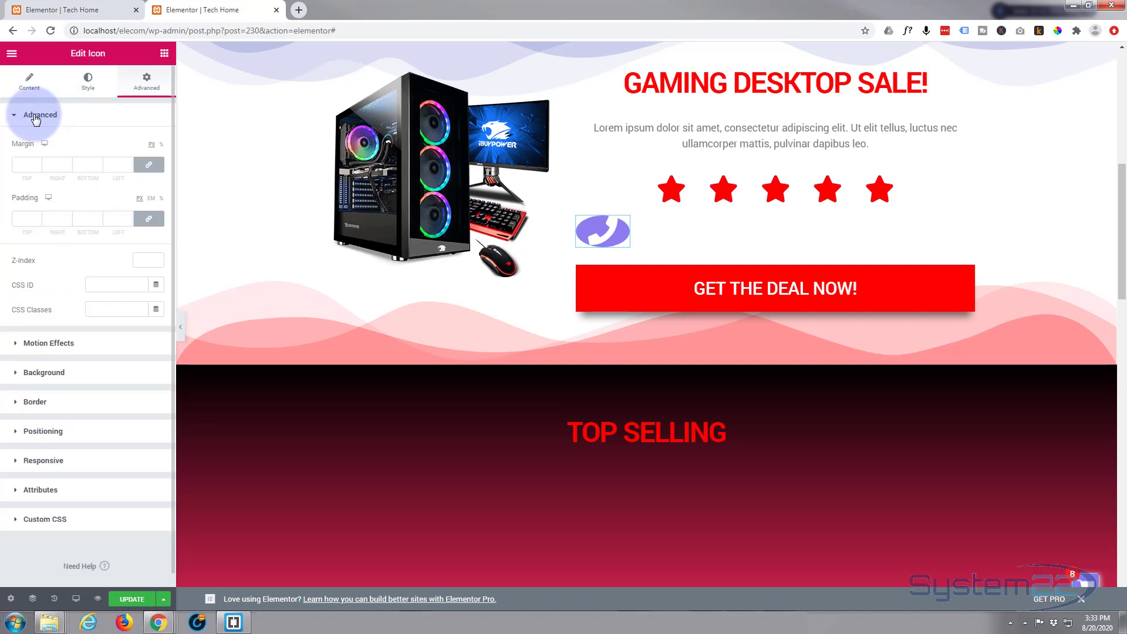
Set the icon's padding to 16 px on all four linked sides
{"action": "left_click", "coordinate": [23, 221]}
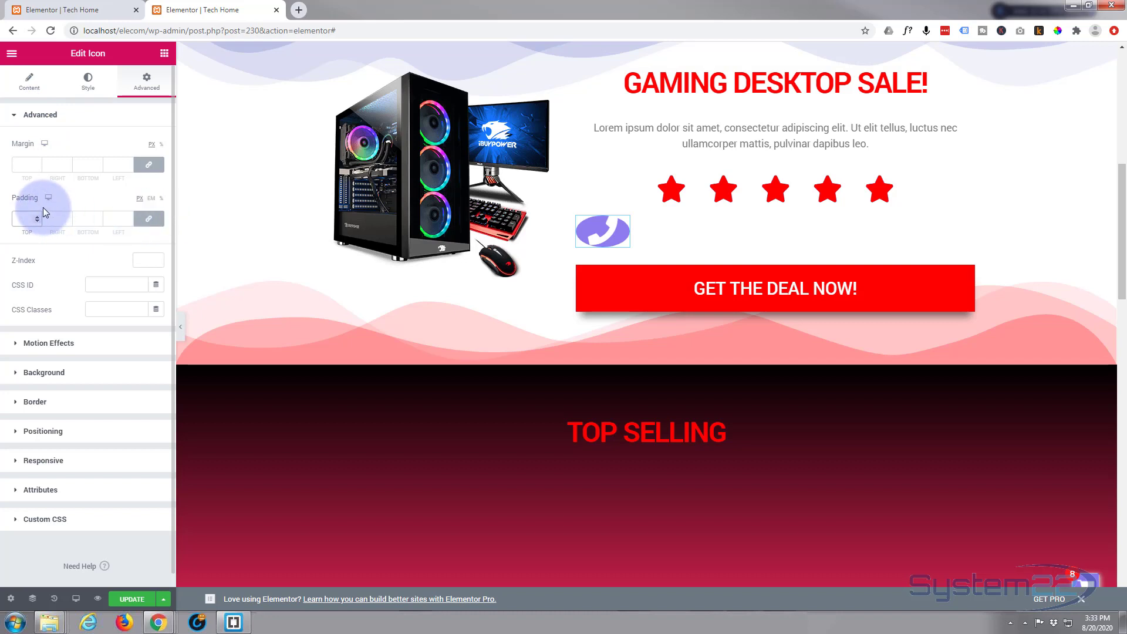
{"action": "type", "text": "10"}
{"action": "double_click", "coordinate": [36, 219]}
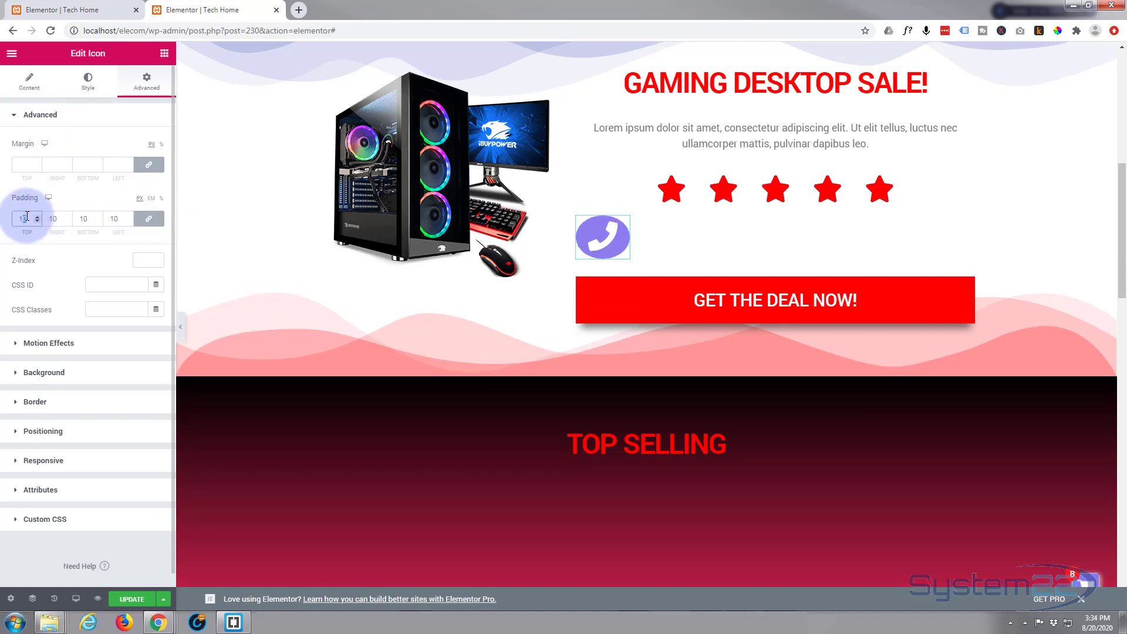
{"action": "left_click", "coordinate": [37, 216]}
{"action": "left_click", "coordinate": [37, 216]}
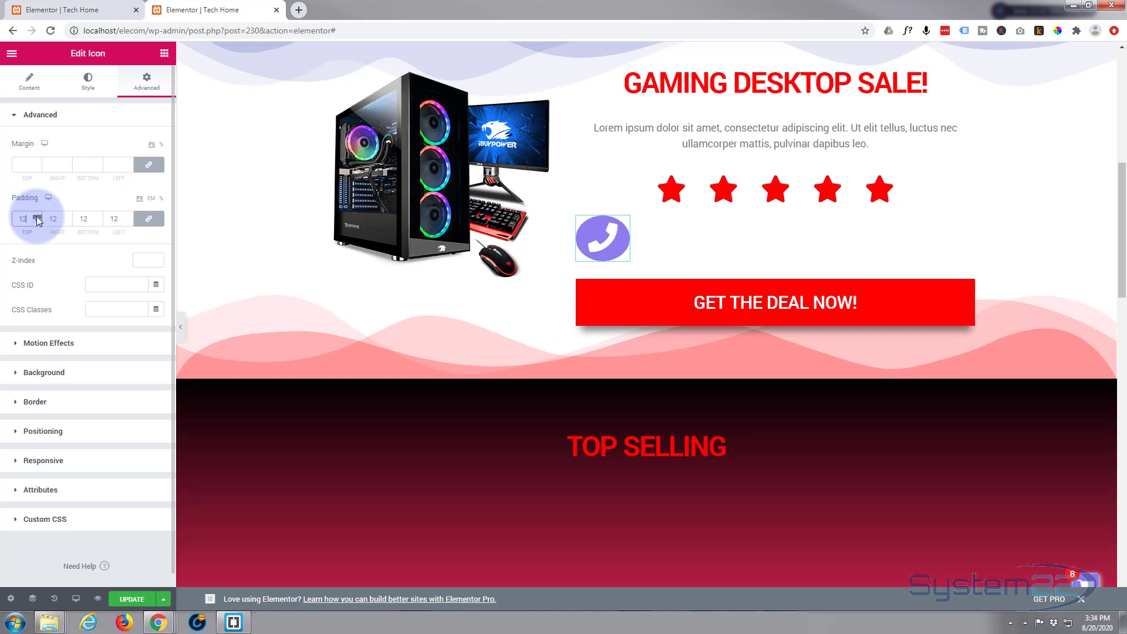
{"action": "left_click", "coordinate": [37, 217]}
{"action": "left_click", "coordinate": [37, 216]}
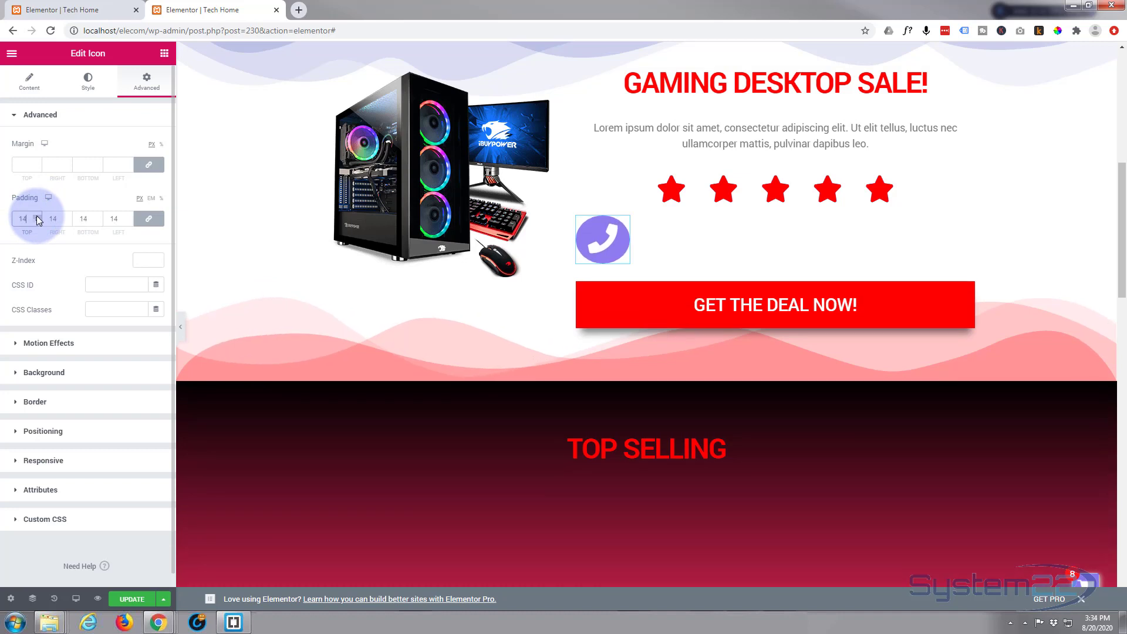
{"action": "left_click", "coordinate": [37, 216]}
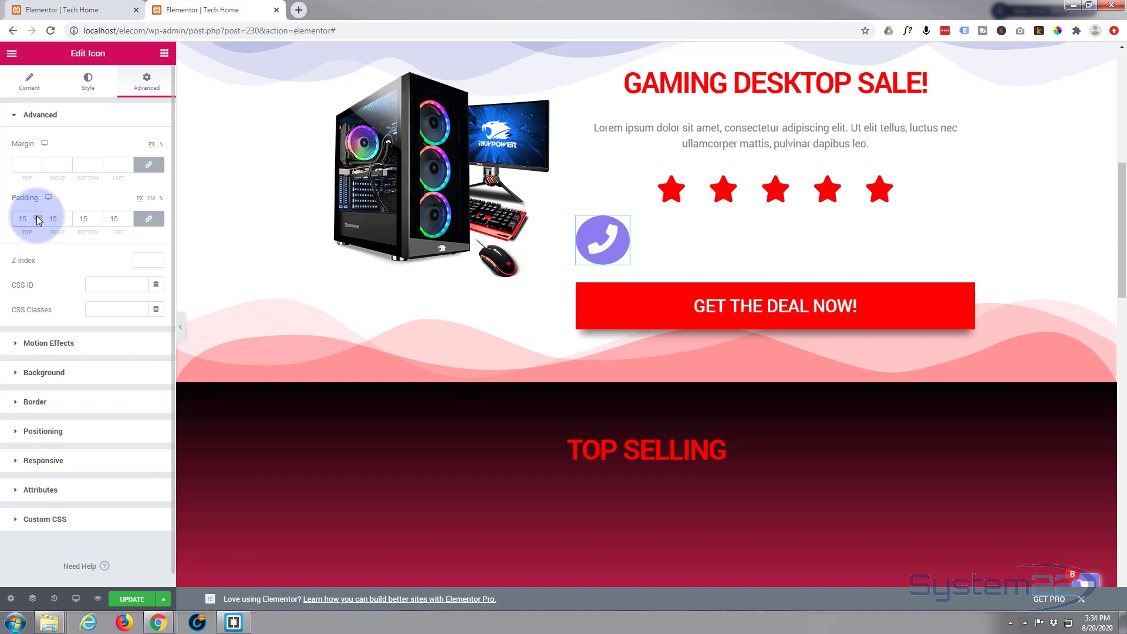
{"action": "left_click", "coordinate": [36, 216]}
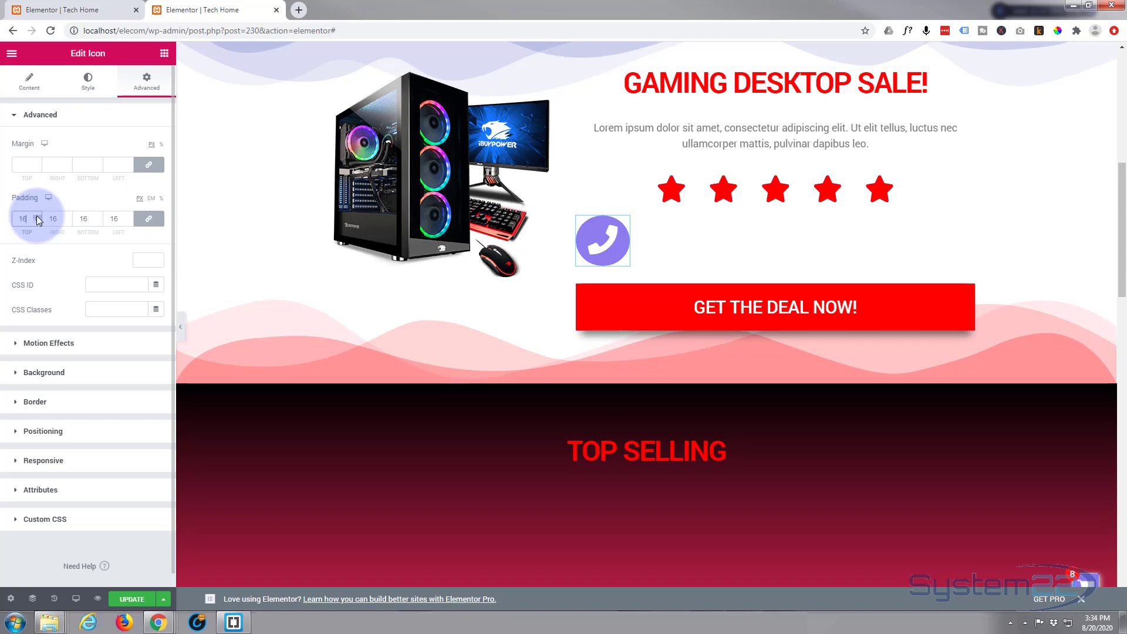
{"action": "left_click", "coordinate": [37, 221]}
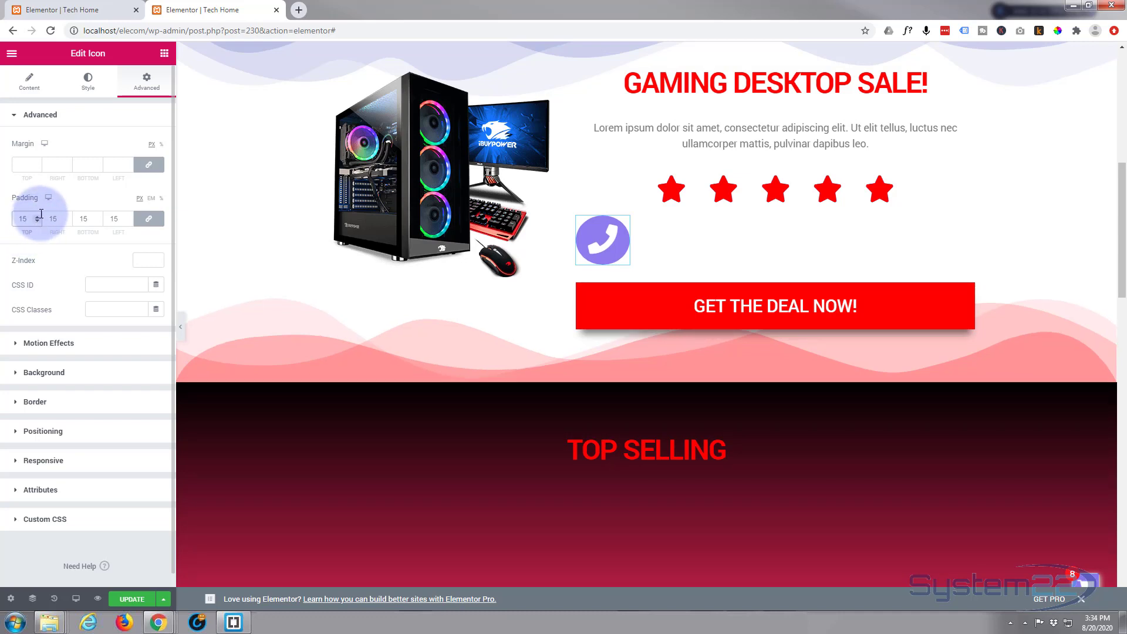
{"action": "left_click", "coordinate": [37, 216]}
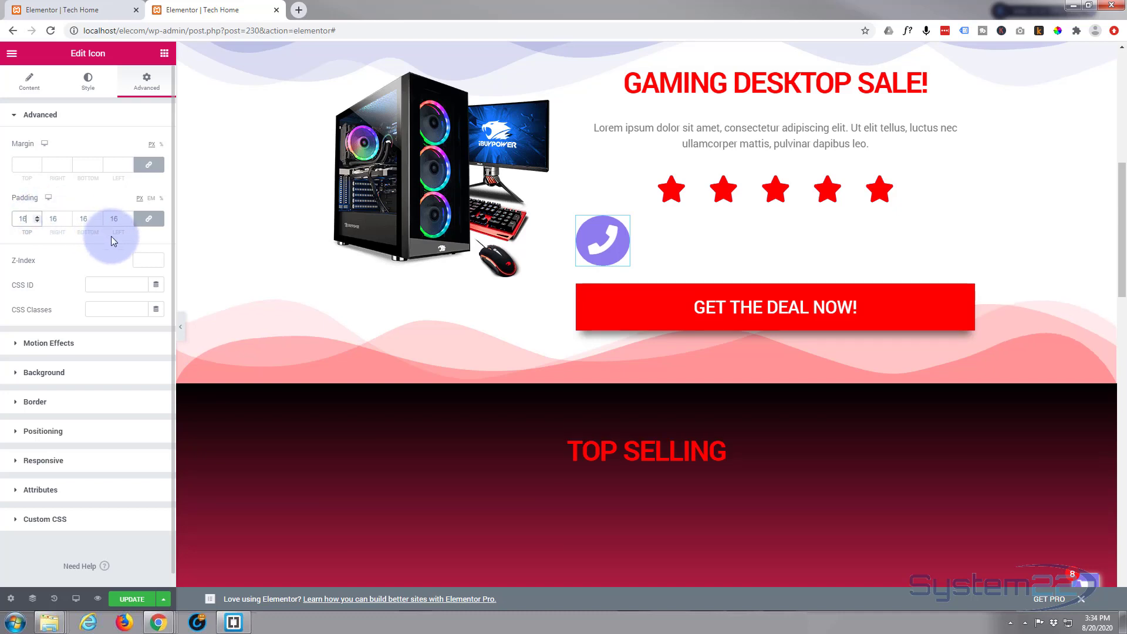
{"action": "left_click", "coordinate": [65, 399]}
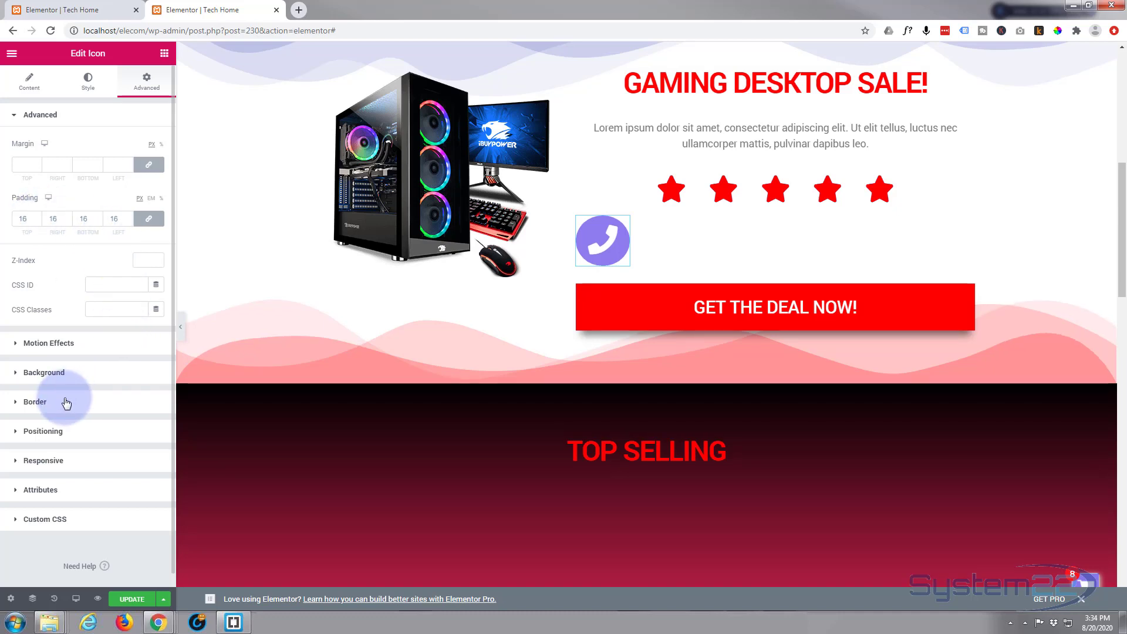
{"action": "left_click", "coordinate": [66, 403]}
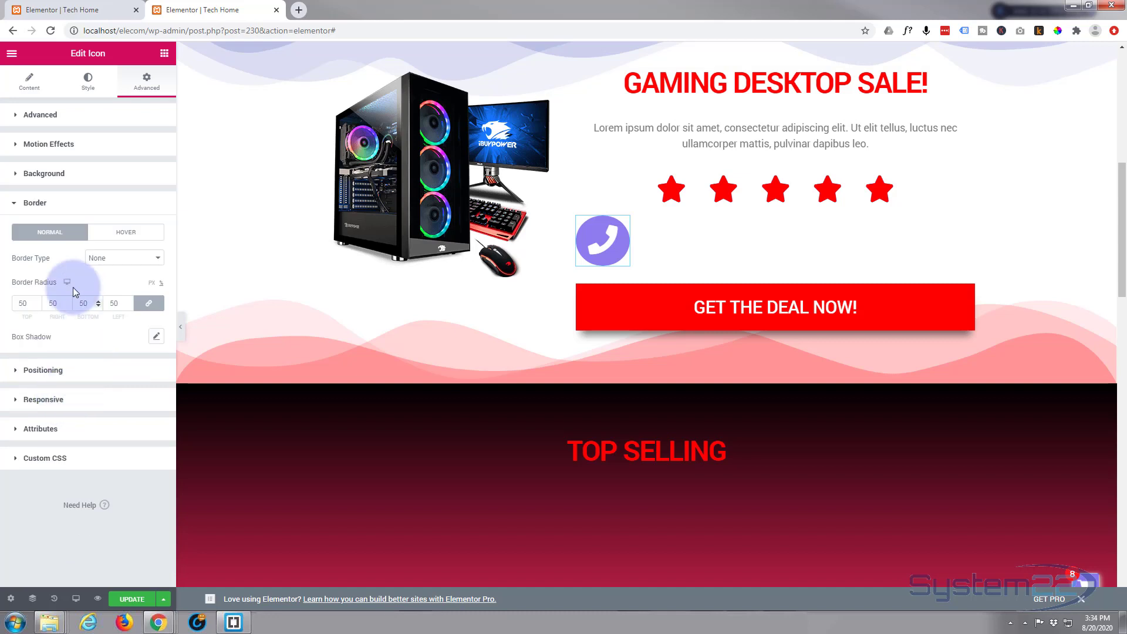
Add a solid 3 px white (#FFFFFF) border around the round icon
{"action": "left_click", "coordinate": [133, 259]}
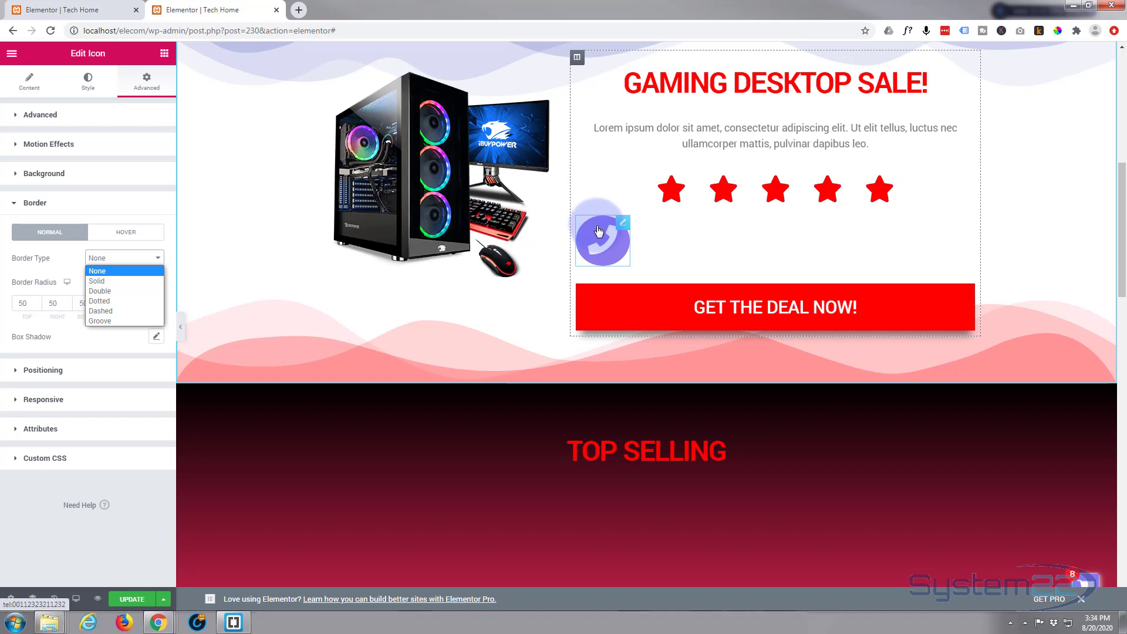
{"action": "left_click", "coordinate": [105, 281]}
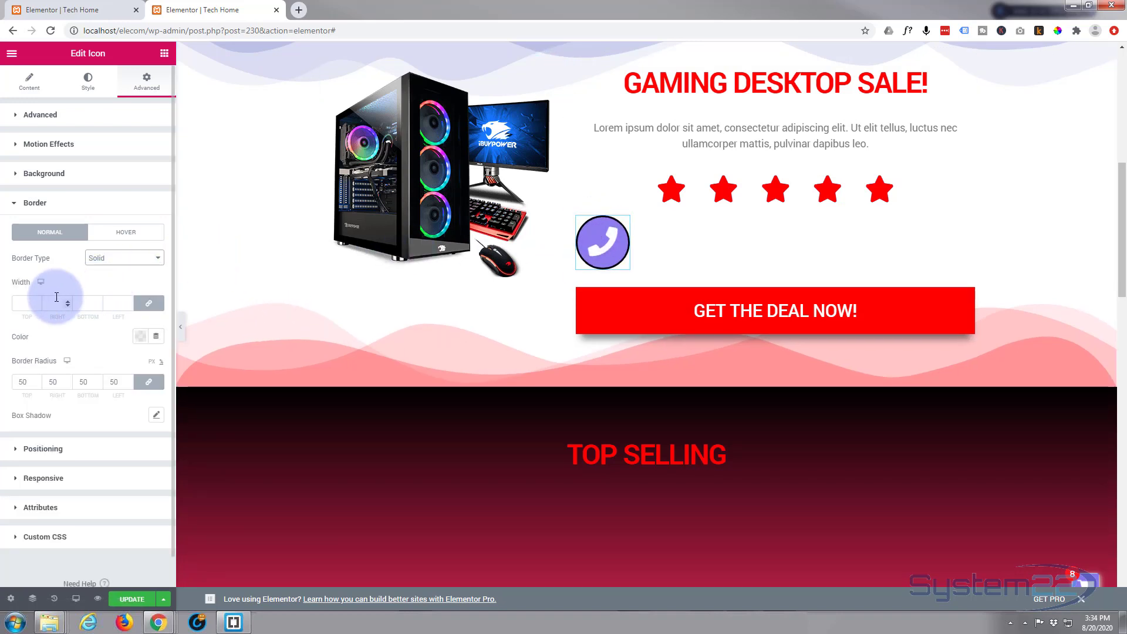
{"action": "left_click", "coordinate": [130, 263]}
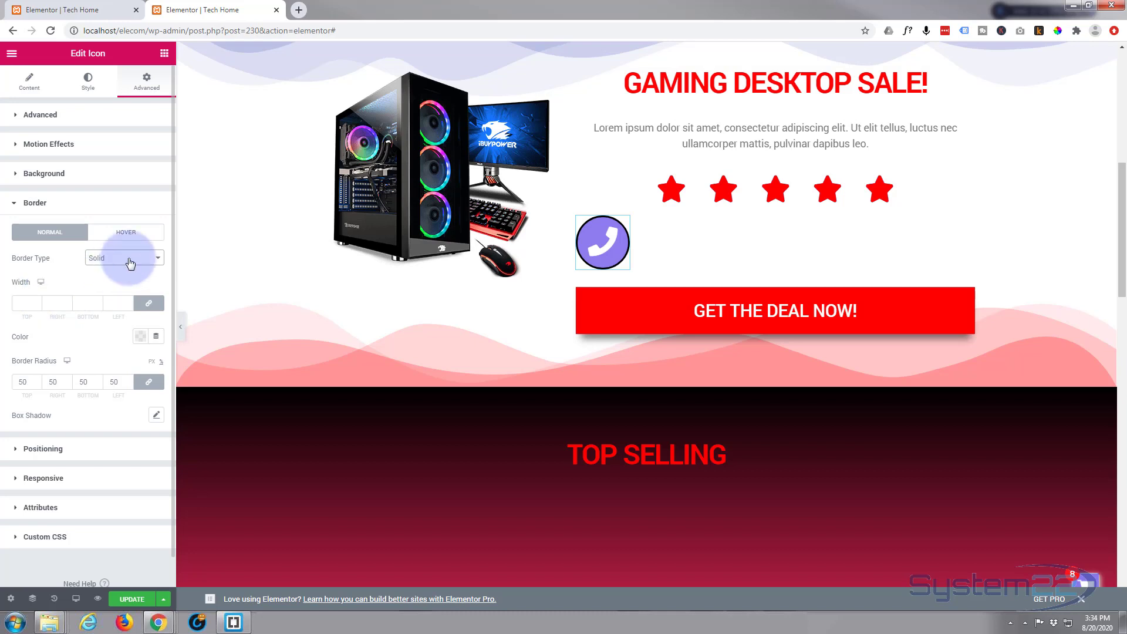
{"action": "left_click", "coordinate": [24, 305]}
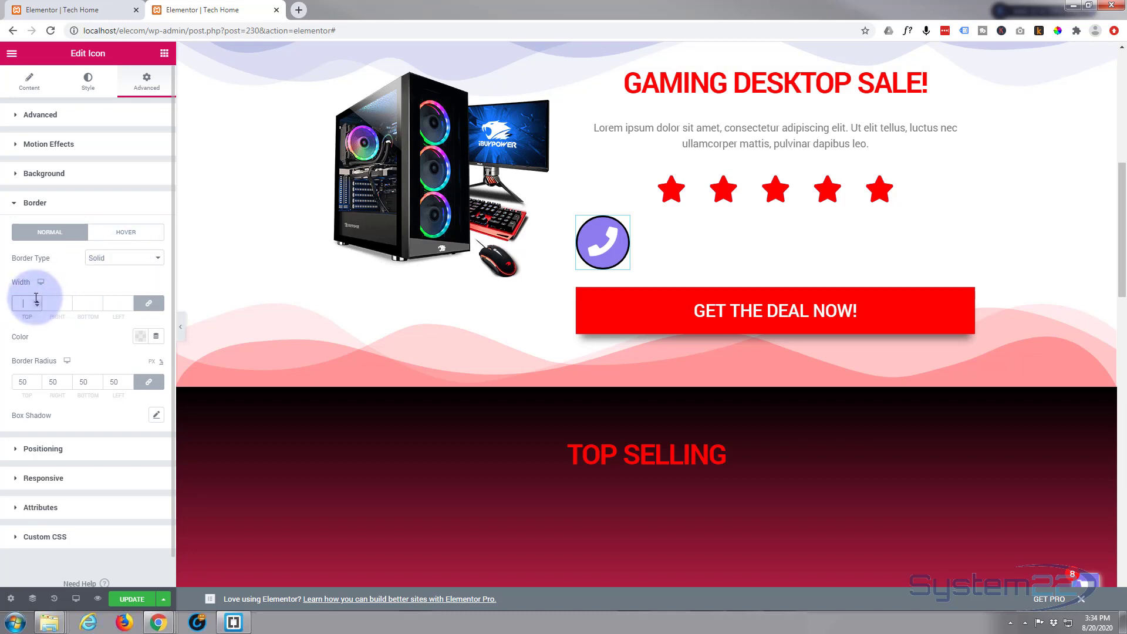
{"action": "left_click", "coordinate": [139, 342]}
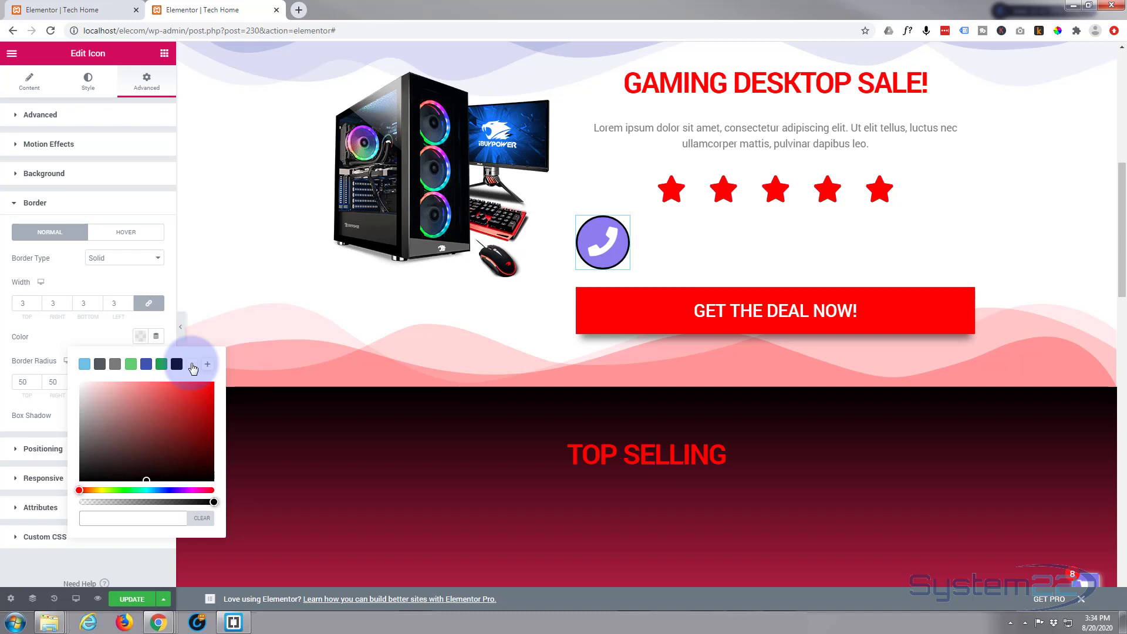
{"action": "left_click", "coordinate": [193, 365]}
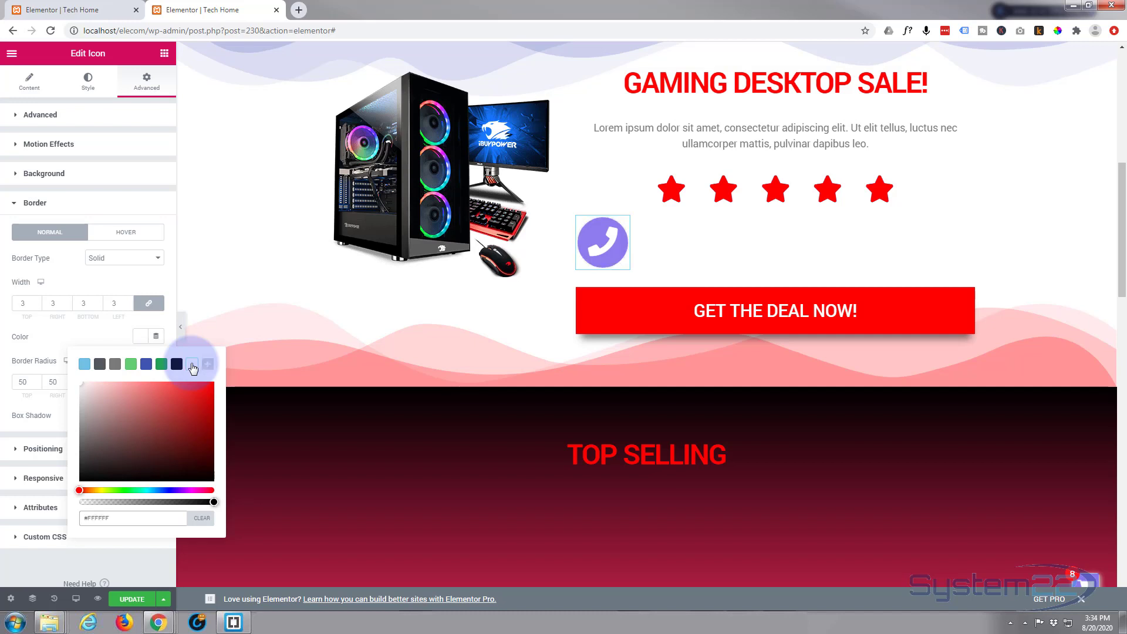
{"action": "left_click", "coordinate": [91, 334]}
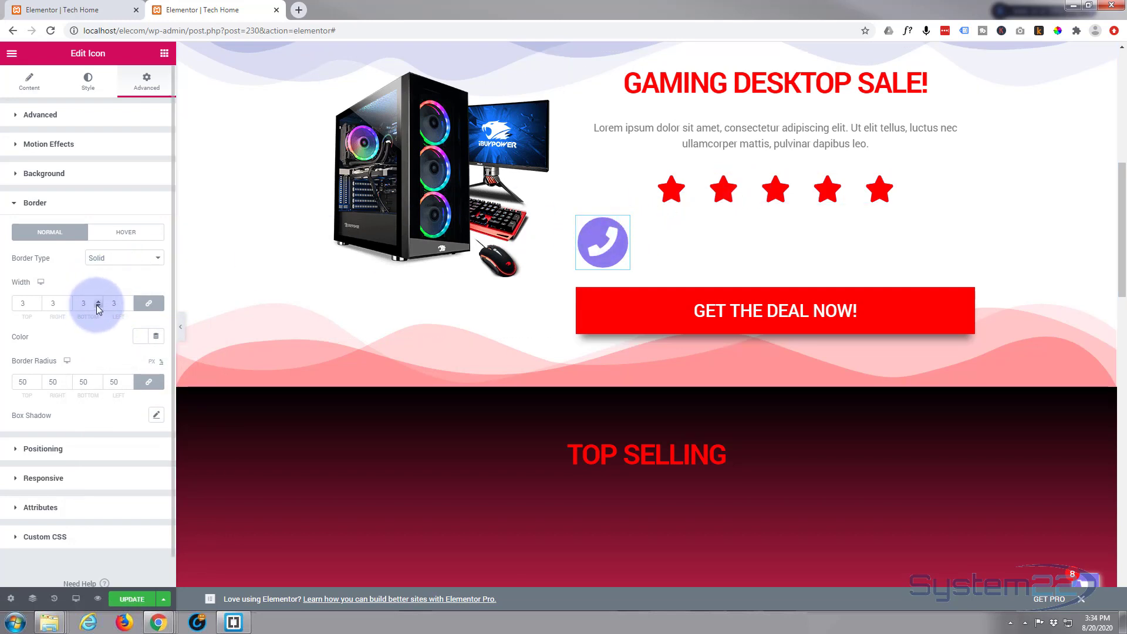
{"action": "scroll", "coordinate": [96, 305], "scroll_direction": "down", "scroll_amount": 1}
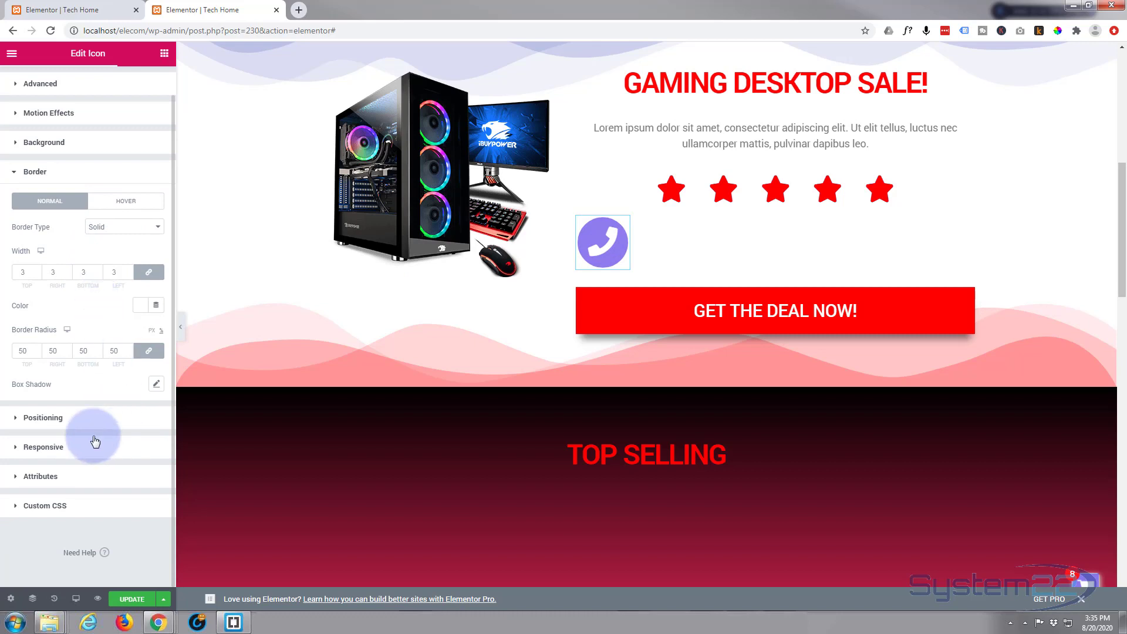
Set the phone icon's Positioning to Fixed
{"action": "left_click", "coordinate": [16, 419]}
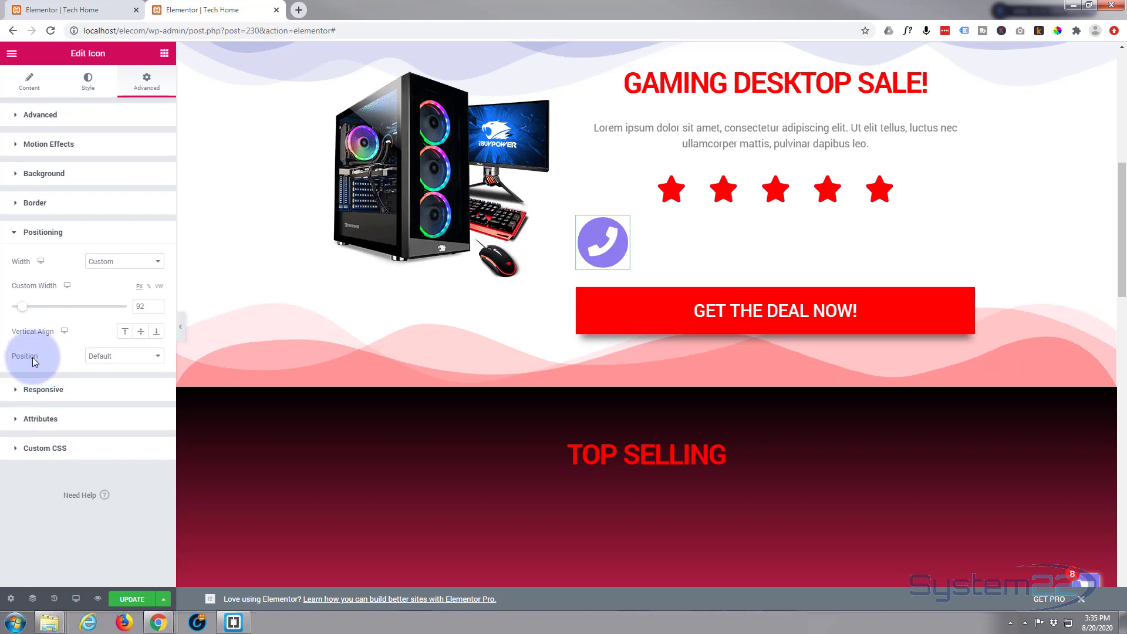
{"action": "left_click", "coordinate": [141, 357]}
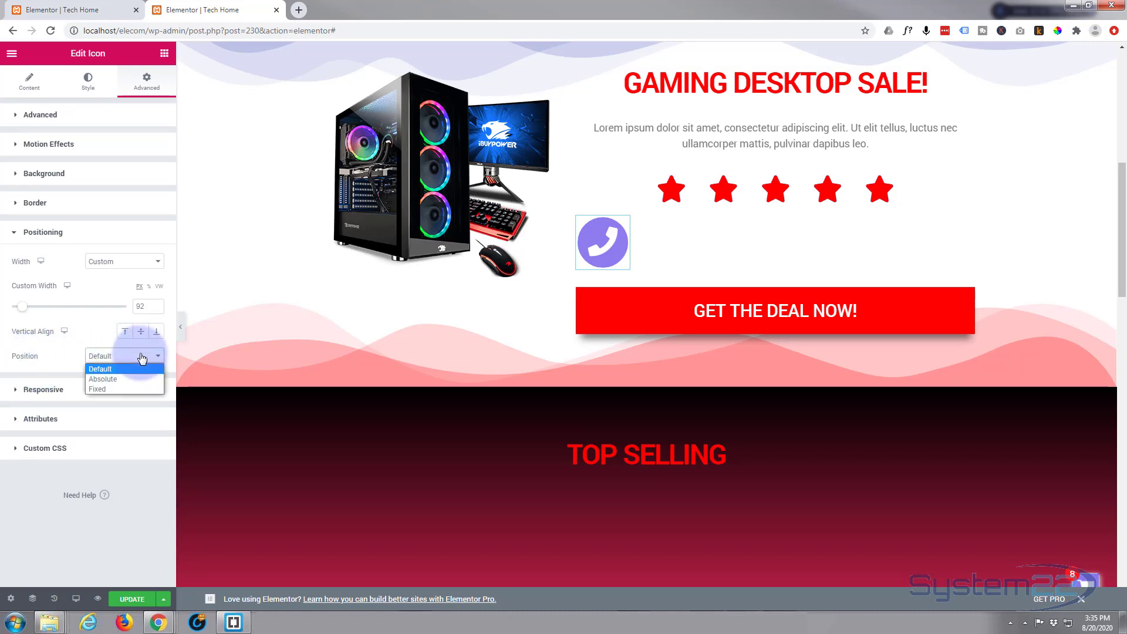
{"action": "left_click", "coordinate": [99, 388]}
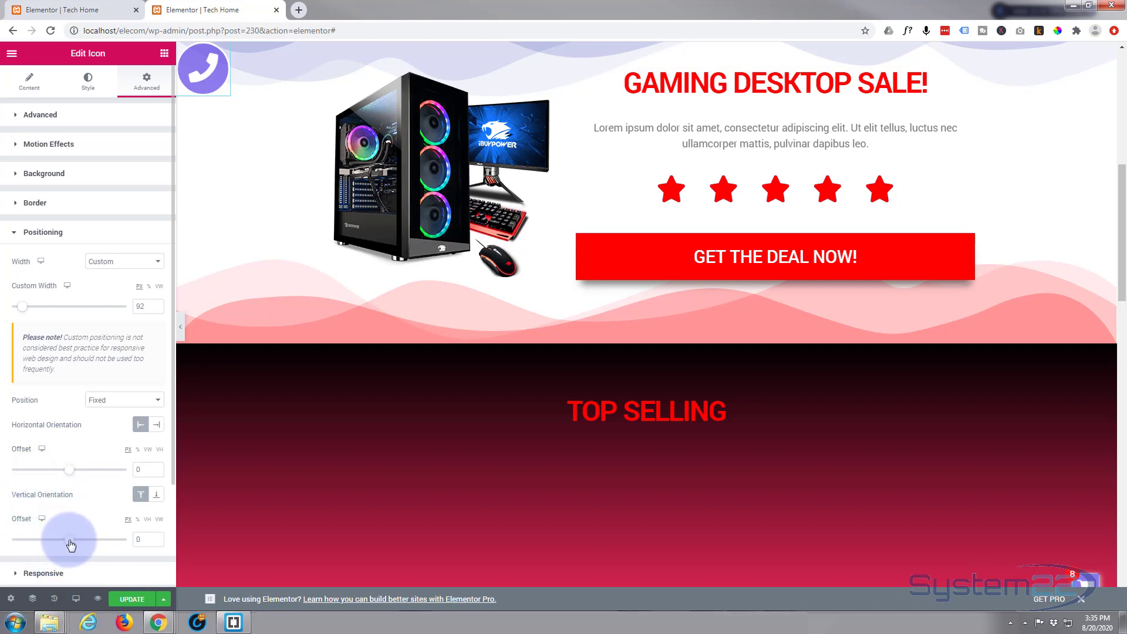
Give the fixed icon a vertical offset of 571 and horizontal offset of 5, then update the page
{"action": "left_click_drag", "start_coordinate": [72, 546], "coordinate": [104, 548]}
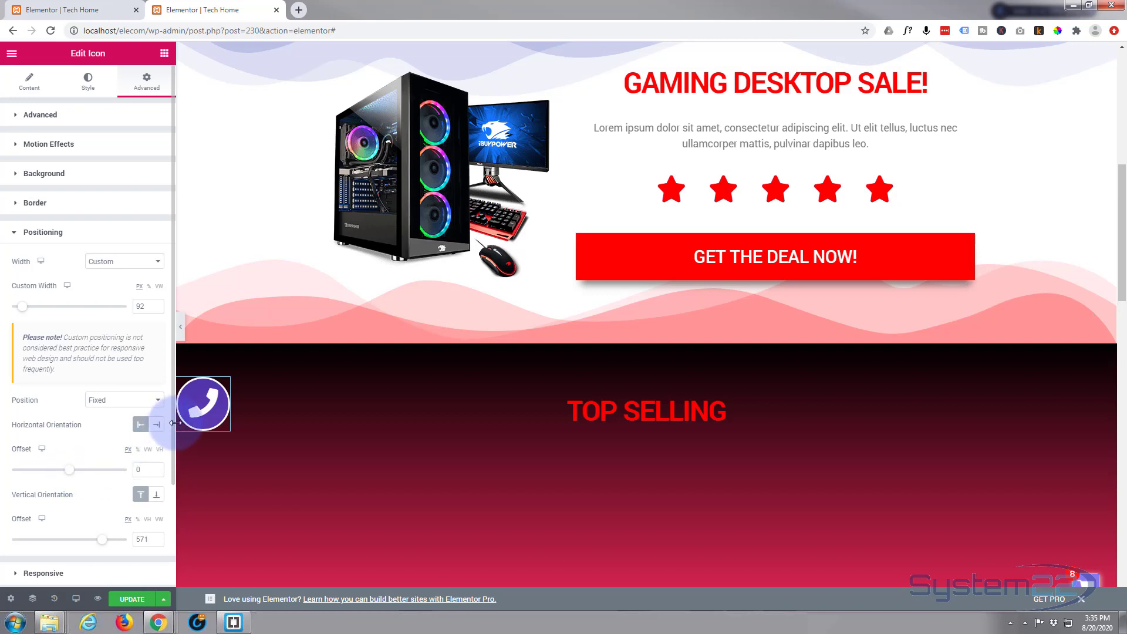
{"action": "left_click", "coordinate": [157, 471]}
{"action": "left_click", "coordinate": [157, 470]}
{"action": "left_click", "coordinate": [157, 470]}
{"action": "left_click", "coordinate": [158, 470]}
{"action": "left_click", "coordinate": [158, 470]}
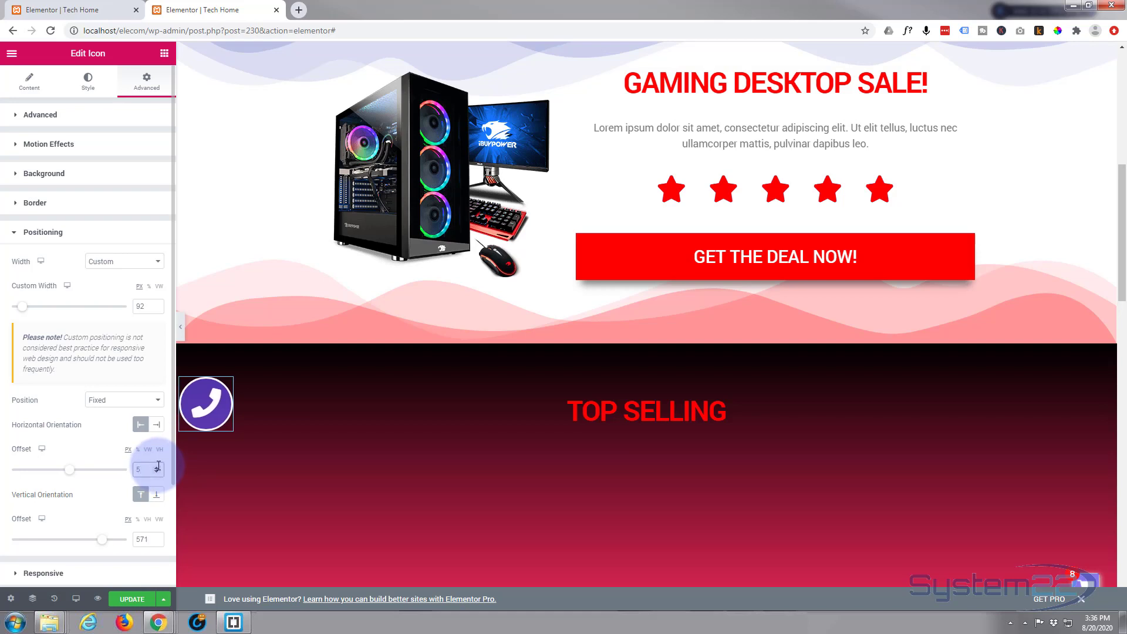
{"action": "left_click", "coordinate": [134, 599]}
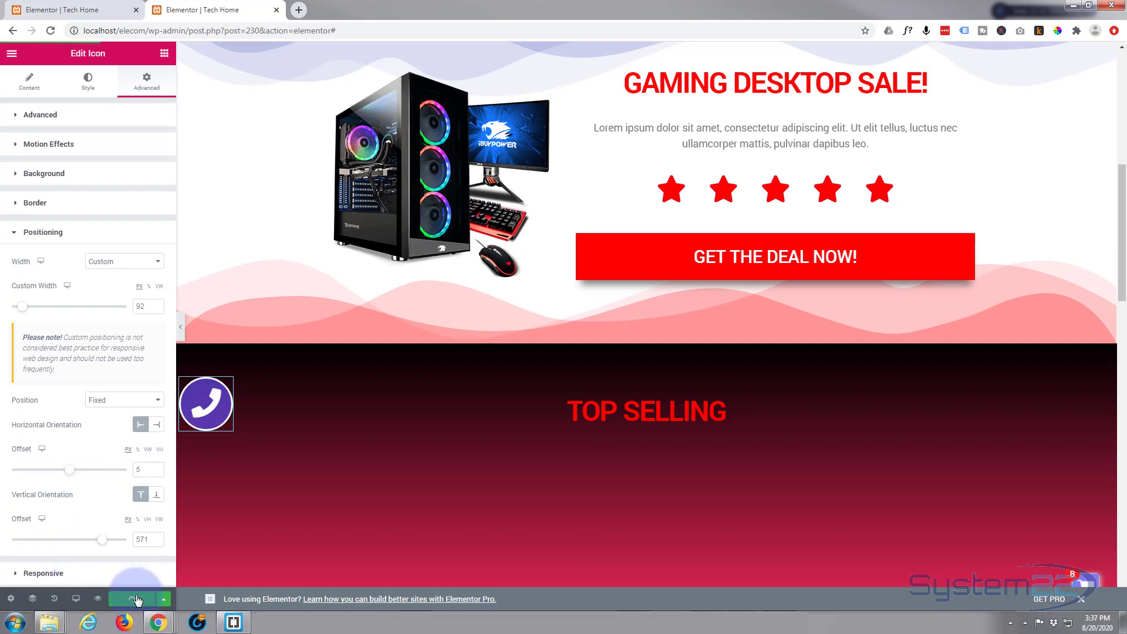
Preview the page and scroll to check the phone button stays pinned at the left edge
{"action": "left_click", "coordinate": [98, 600]}
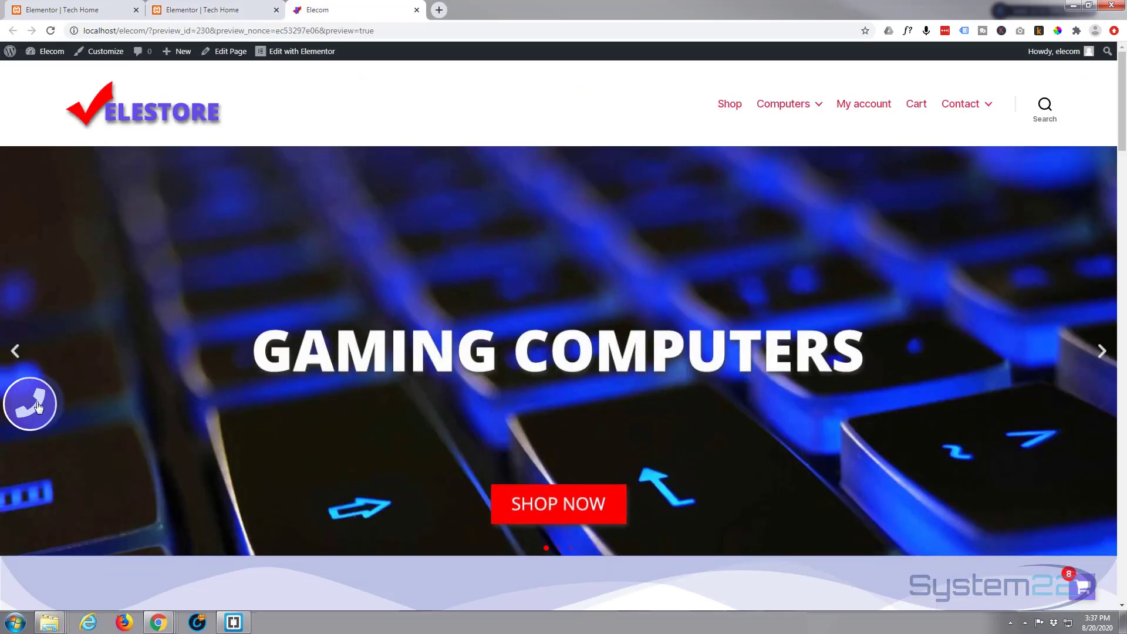
{"action": "scroll", "coordinate": [132, 402], "scroll_direction": "down", "scroll_amount": 7}
{"action": "scroll", "coordinate": [132, 402], "scroll_direction": "down", "scroll_amount": 2}
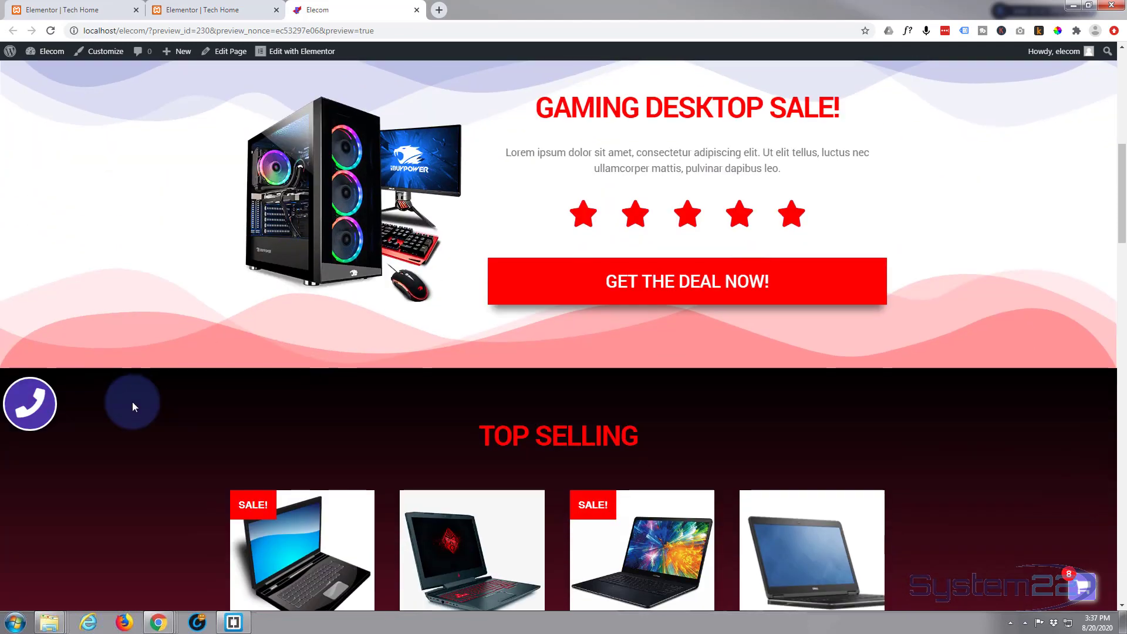
{"action": "scroll", "coordinate": [132, 400], "scroll_direction": "up", "scroll_amount": 1}
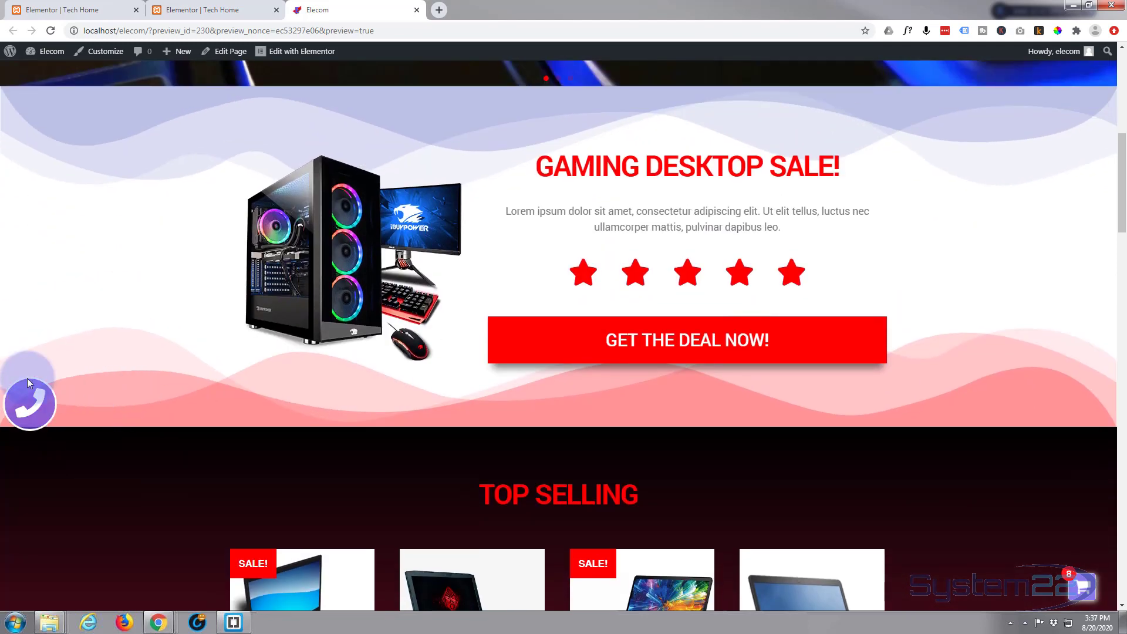
{"action": "scroll", "coordinate": [83, 419], "scroll_direction": "up", "scroll_amount": 8}
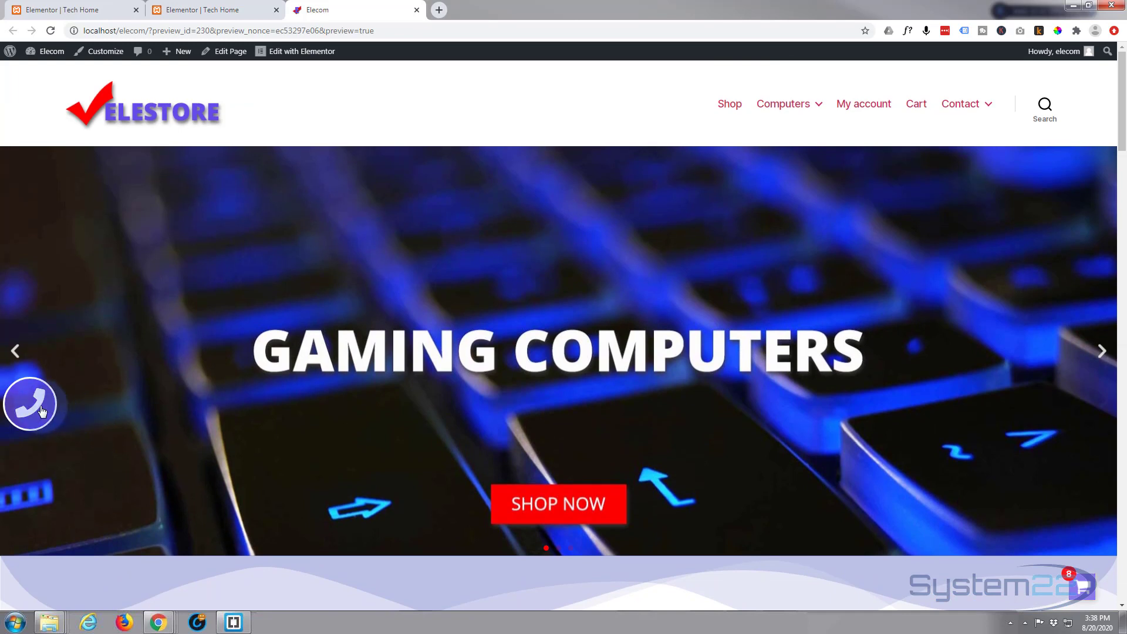
Test the floating phone button, choosing URL:Tel Protocol in Chrome's call prompt
{"action": "left_click", "coordinate": [31, 411]}
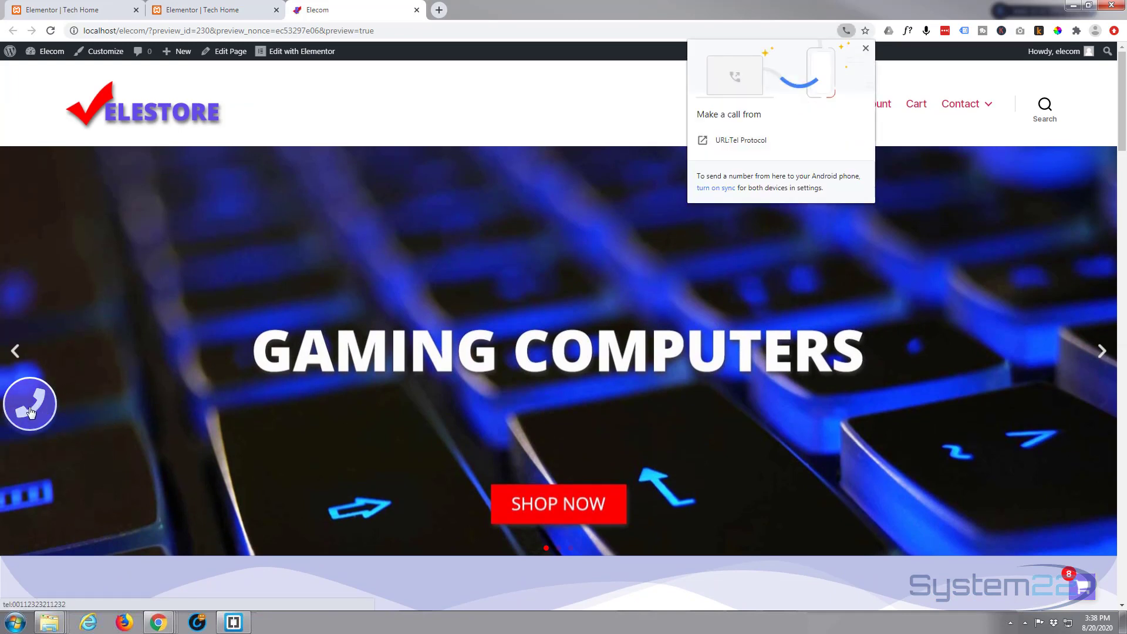
{"action": "left_click", "coordinate": [763, 142]}
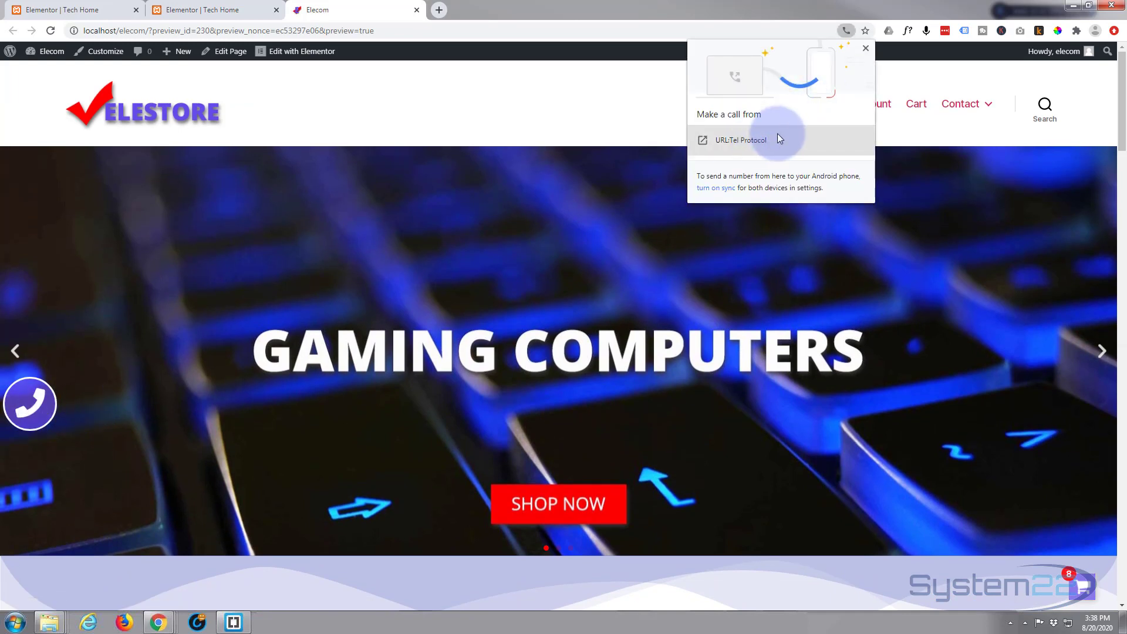
Hand the call to the system's tel handler, then close the Skype for Business sign-in window
{"action": "left_click", "coordinate": [734, 140]}
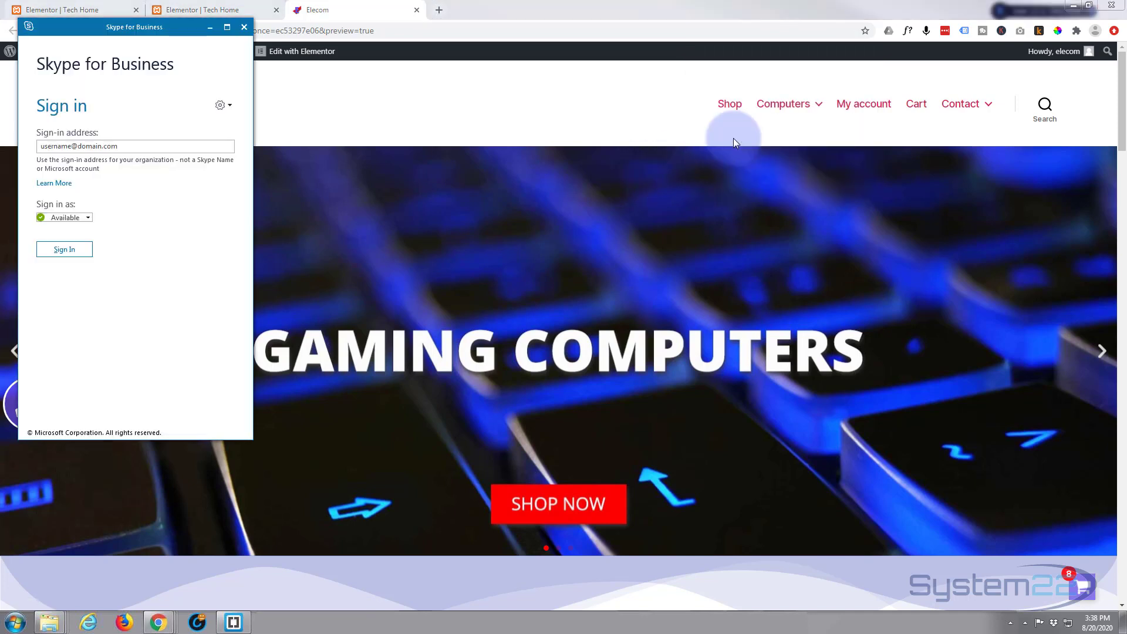
{"action": "left_click", "coordinate": [244, 27]}
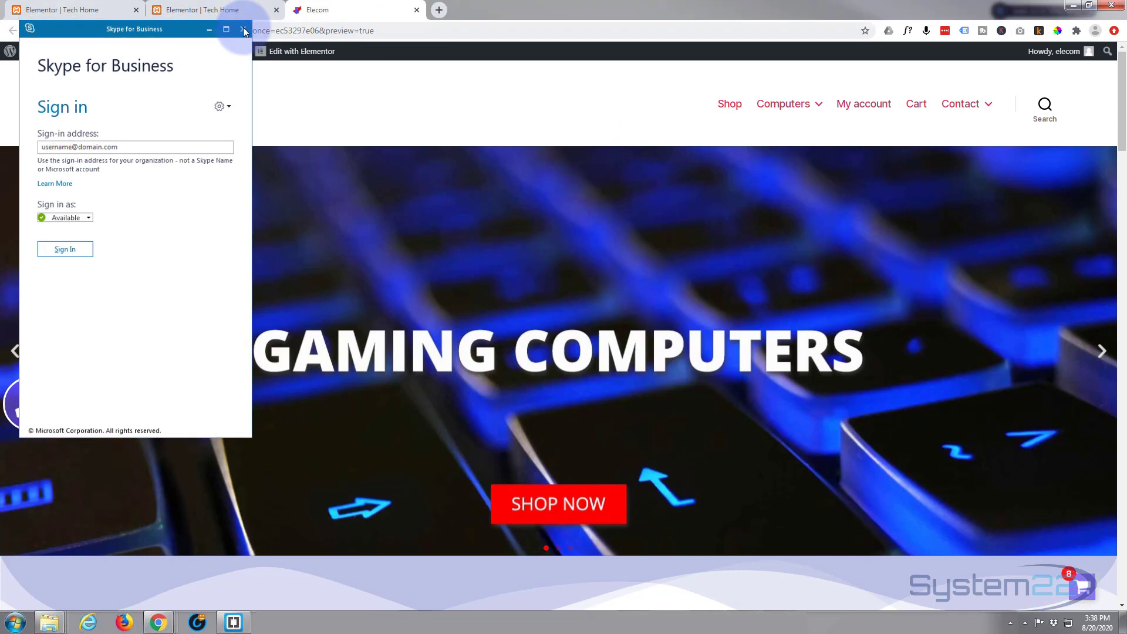